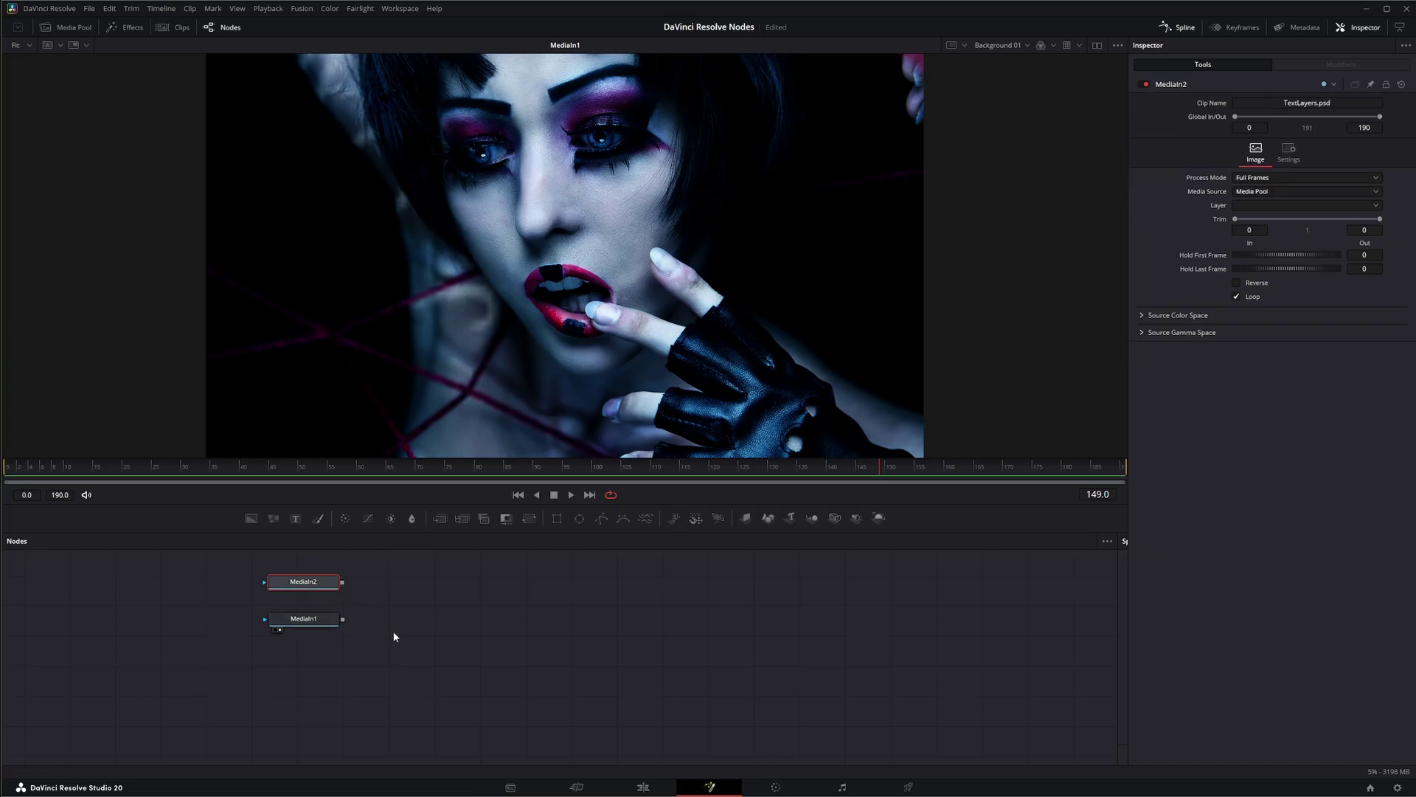
- Check MediaIn1's PSD layers in the viewer's Layer submenu
left_click(314, 627)
right_click(496, 277)
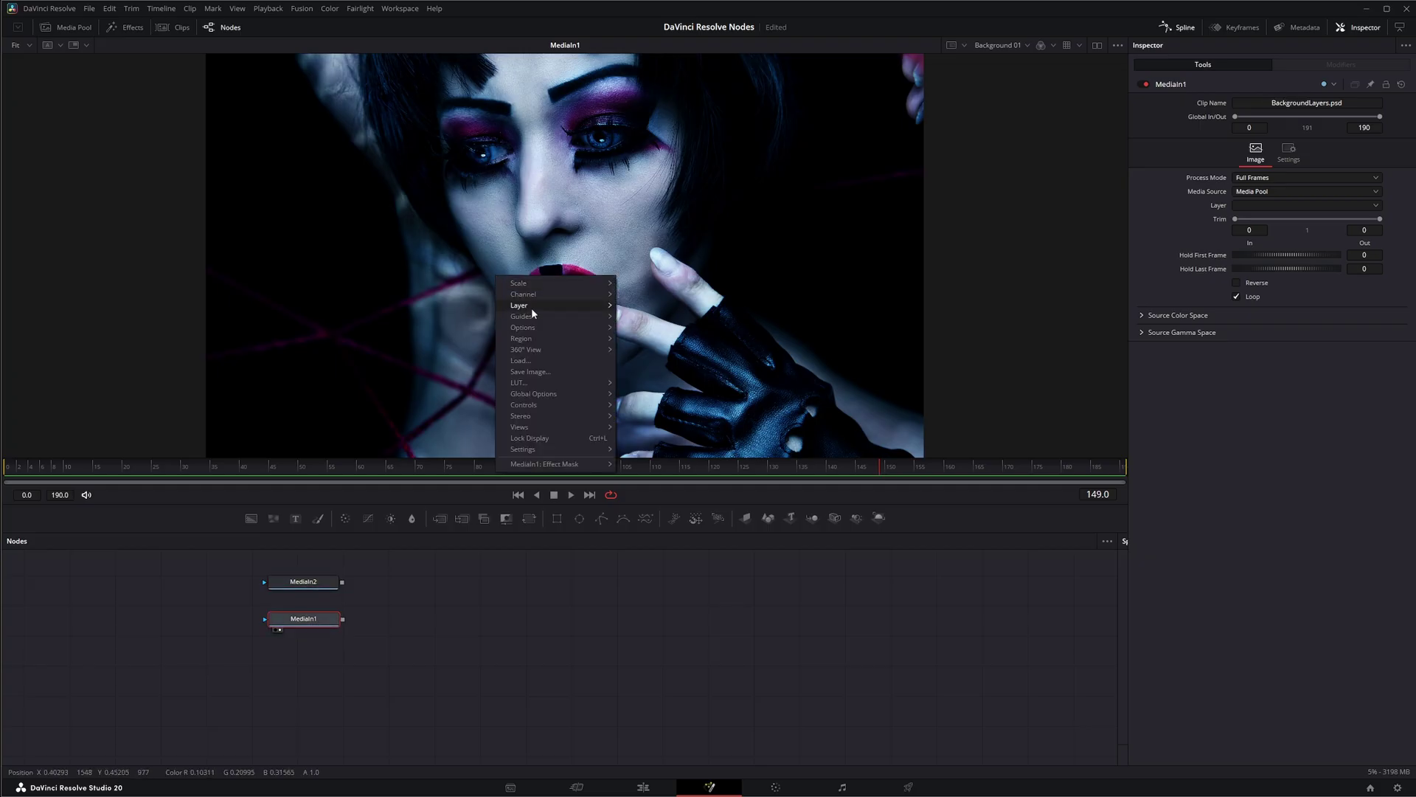
mouse_move(533, 309)
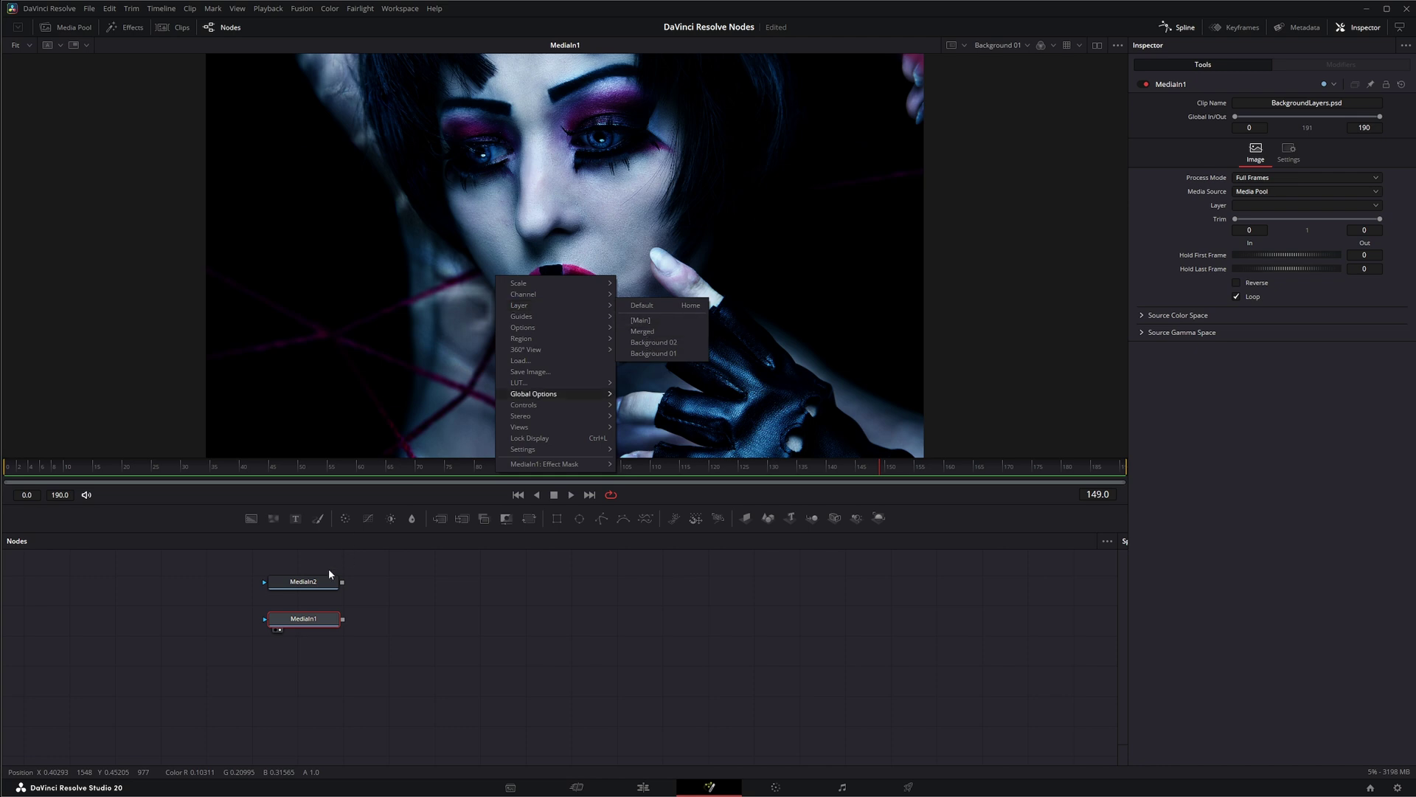
- Show MediaIn2's TextLayers.psd in the viewer and review its TEXT LAYER 1–4 list
left_click_drag(303, 583, 431, 319)
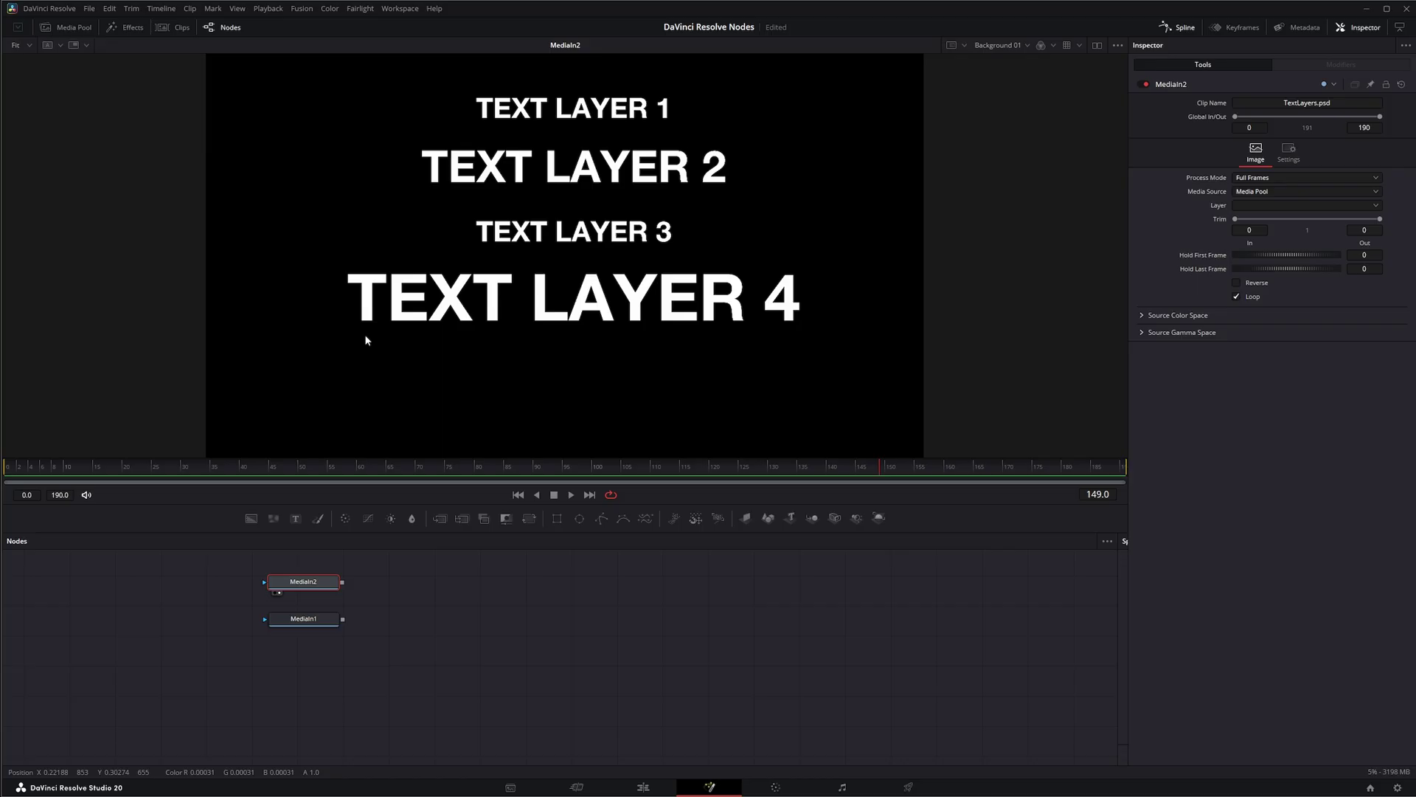
right_click(360, 192)
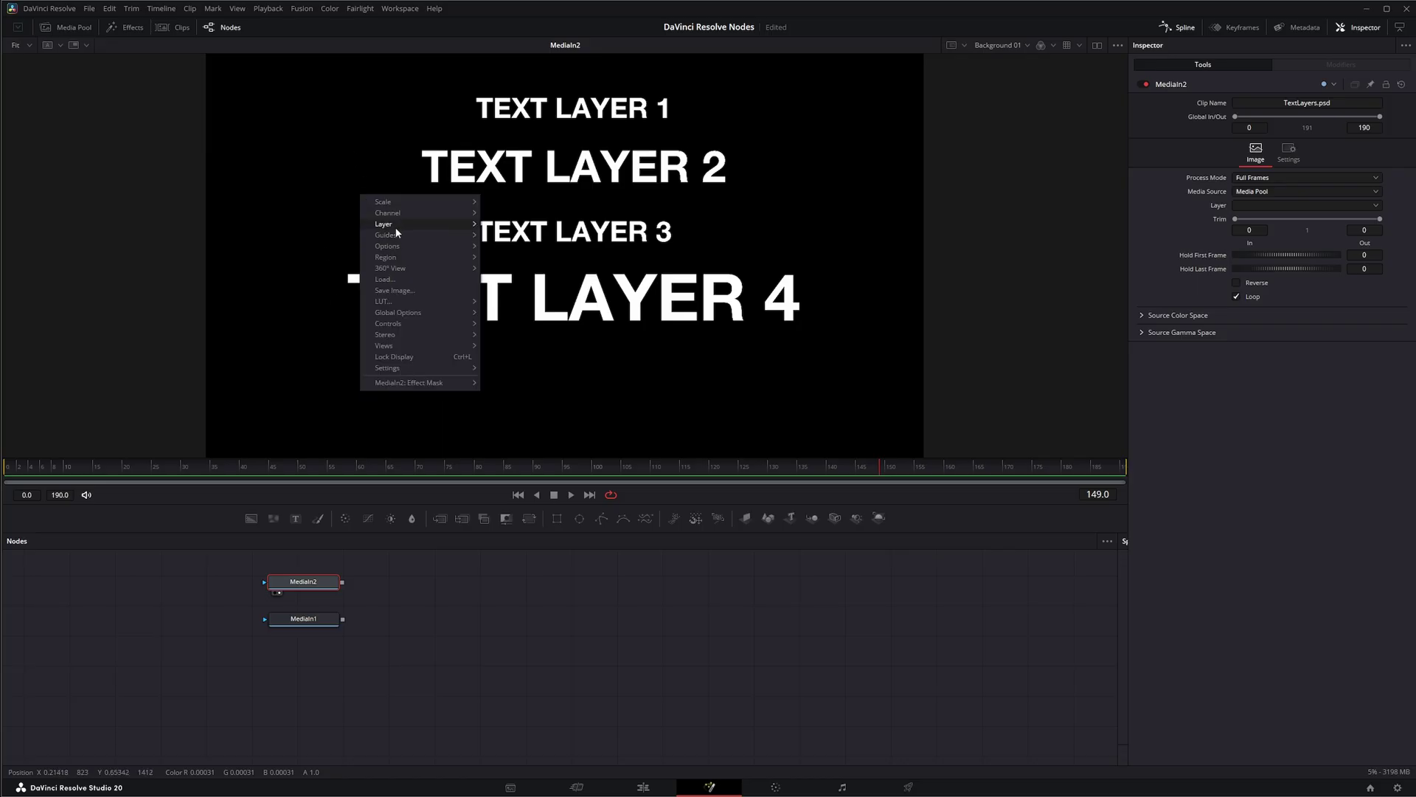
mouse_move(395, 232)
left_click(405, 582)
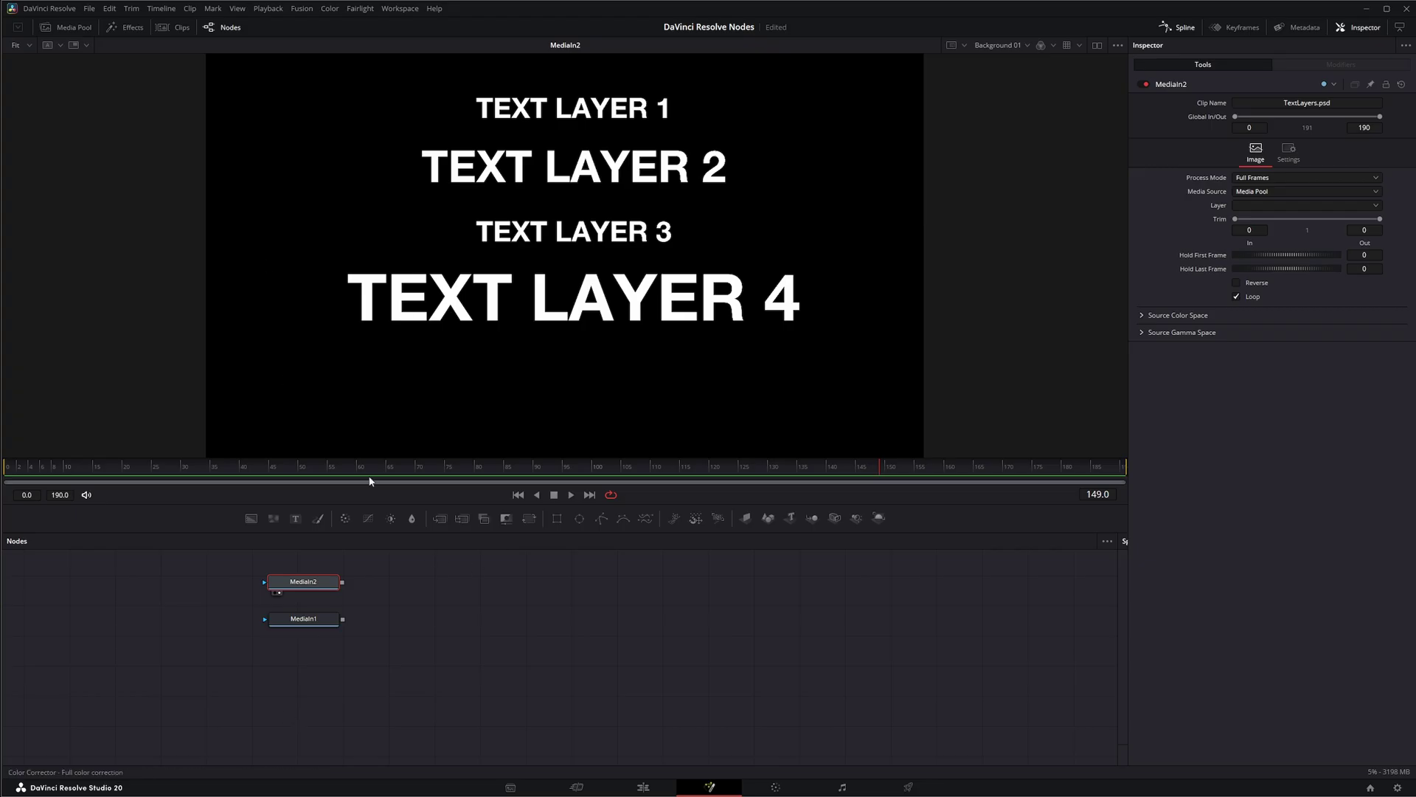
left_click(301, 11)
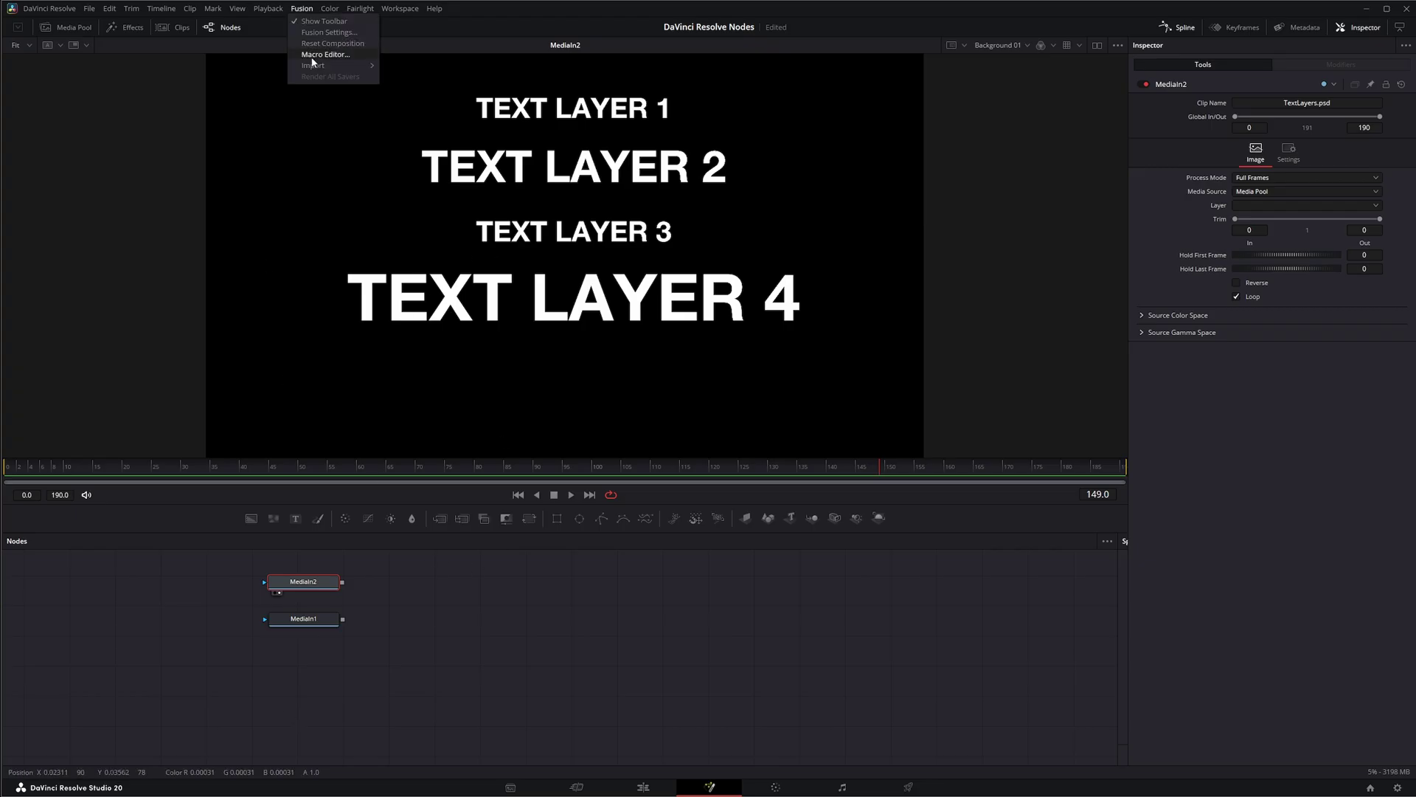
mouse_move(315, 67)
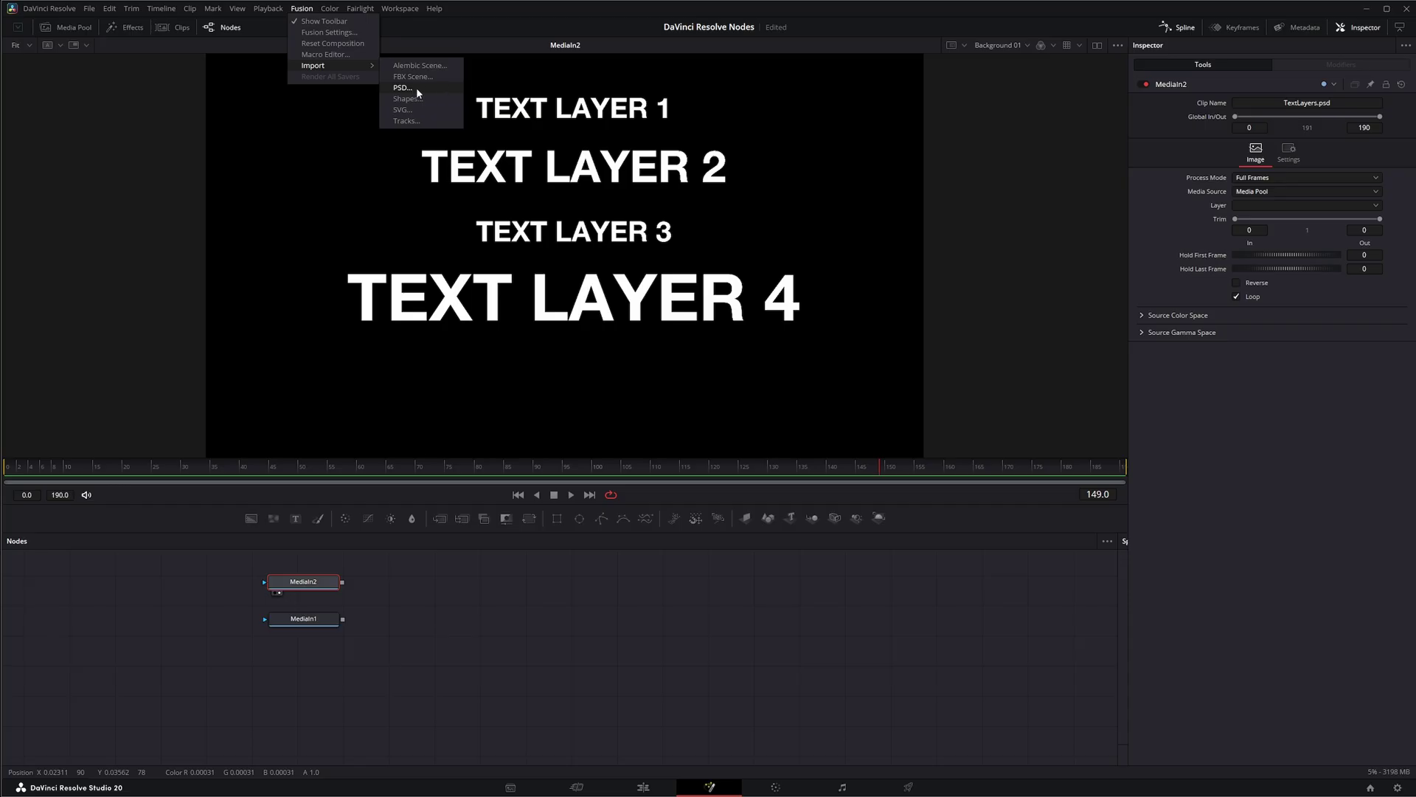
left_click(331, 652)
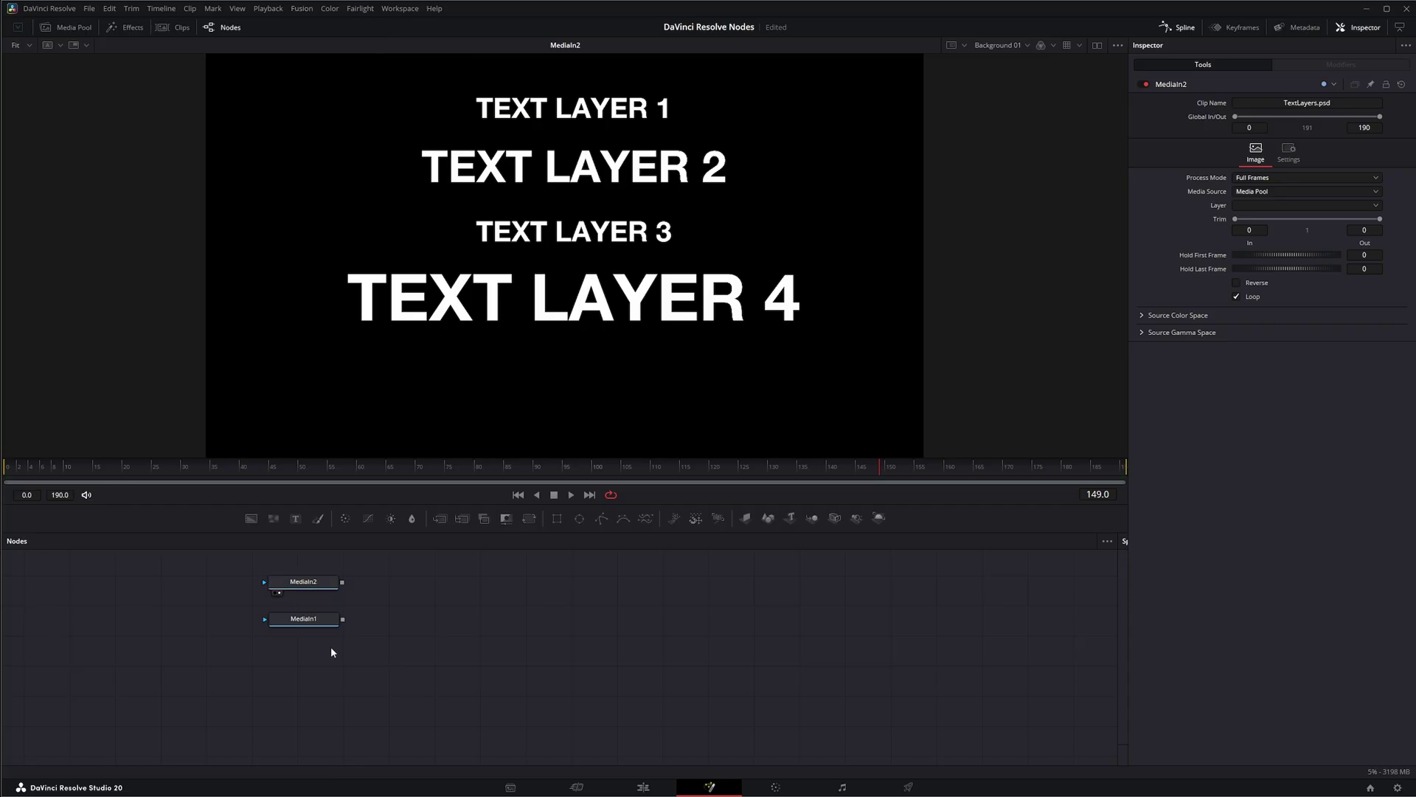
left_click_drag(235, 575, 344, 666)
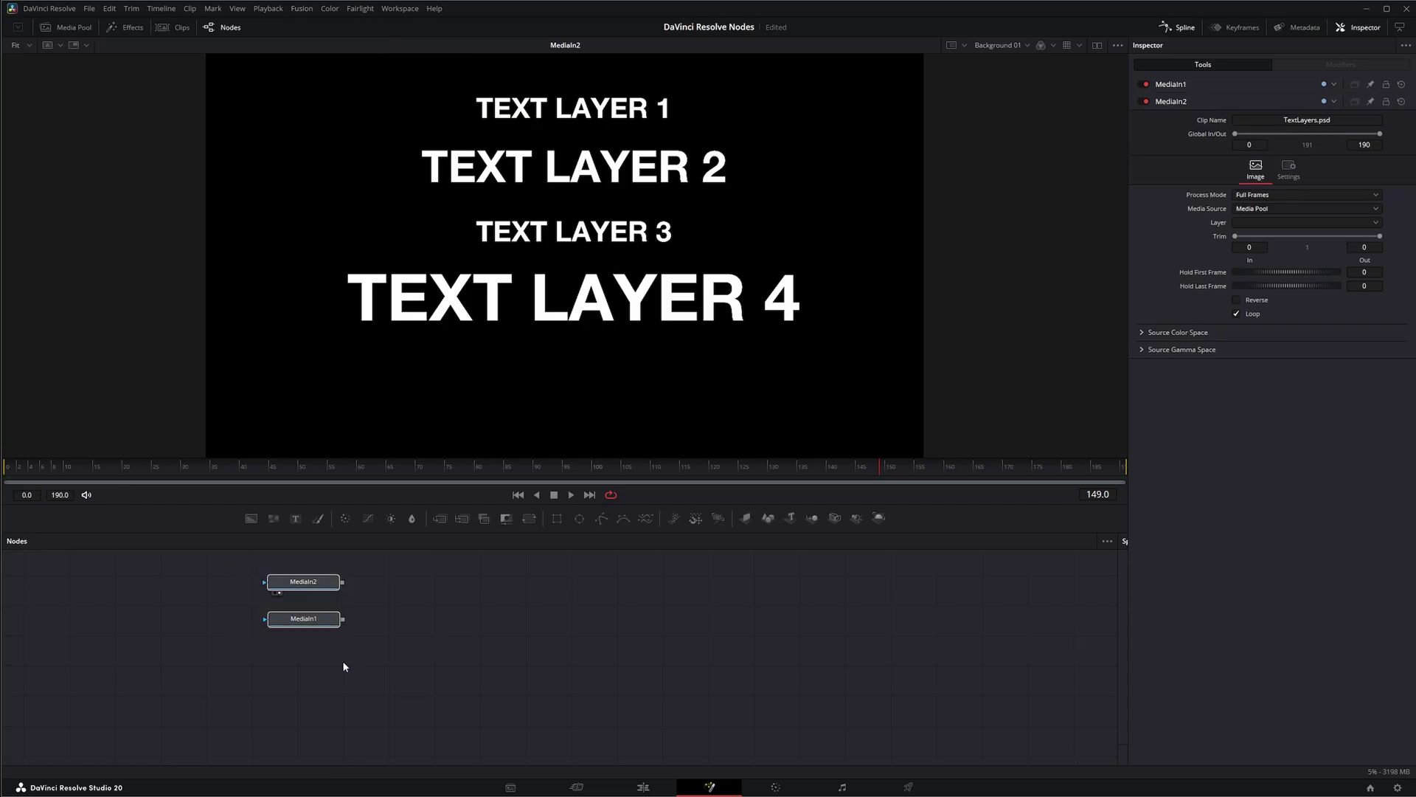
left_click(370, 599)
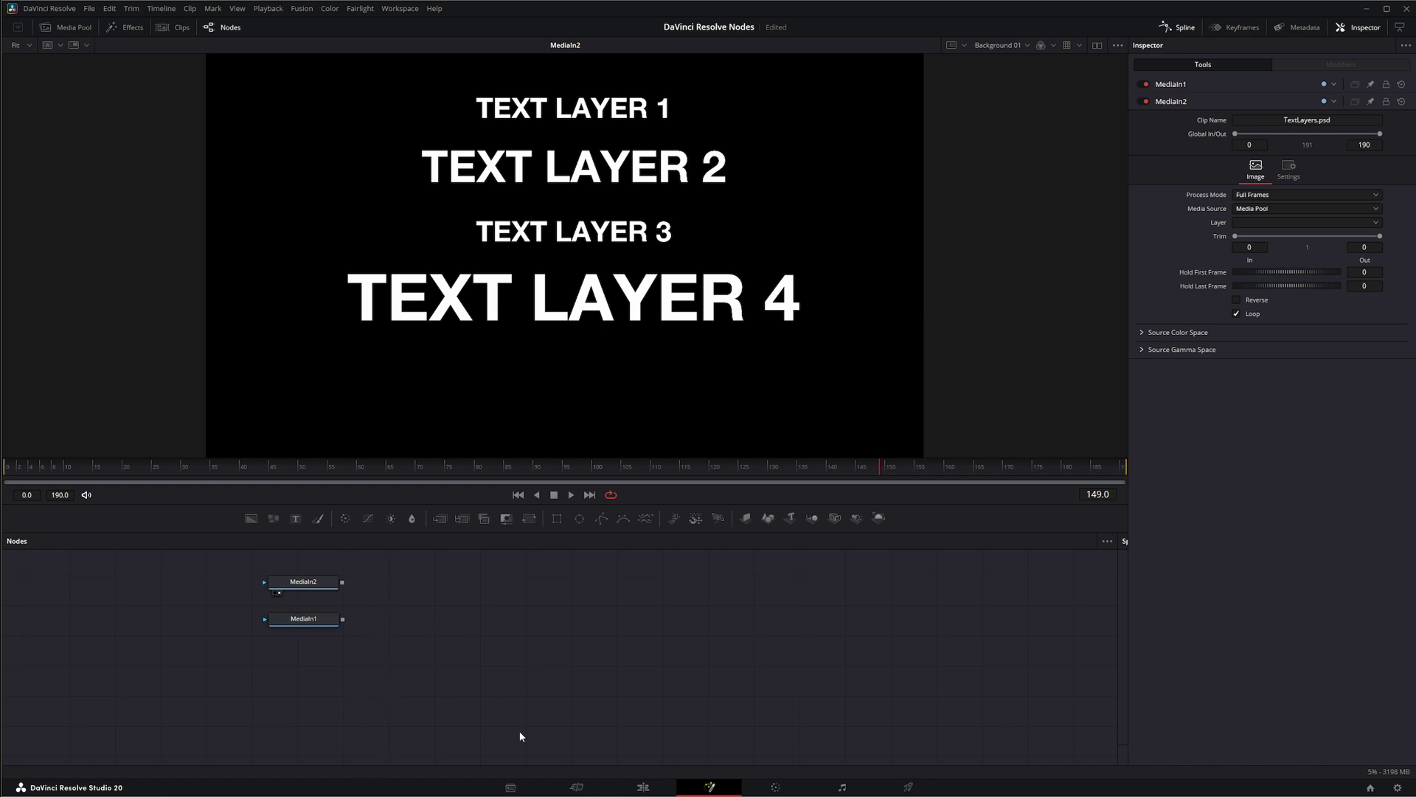
left_click_drag(201, 573, 395, 672)
left_click(425, 630)
left_click(334, 618)
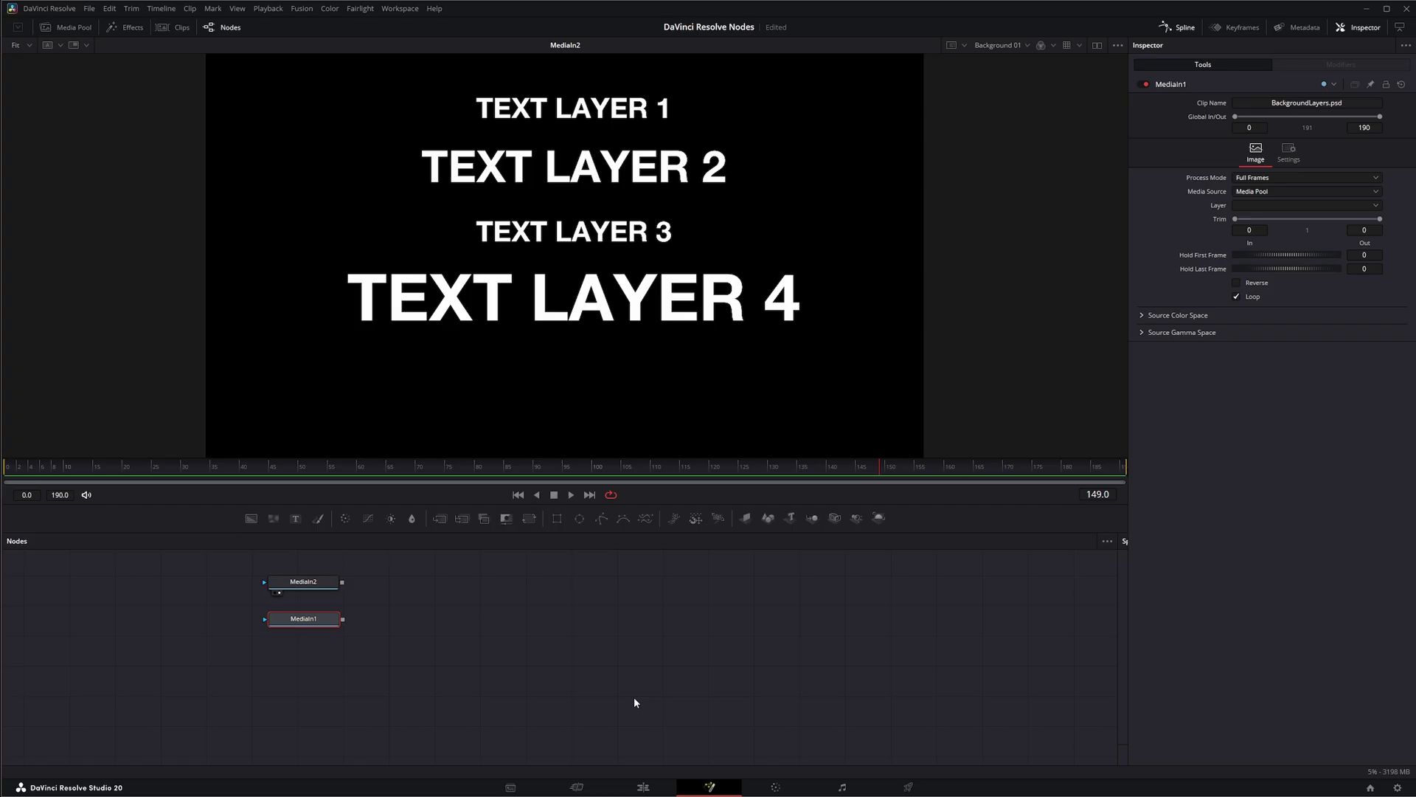
left_click(480, 692)
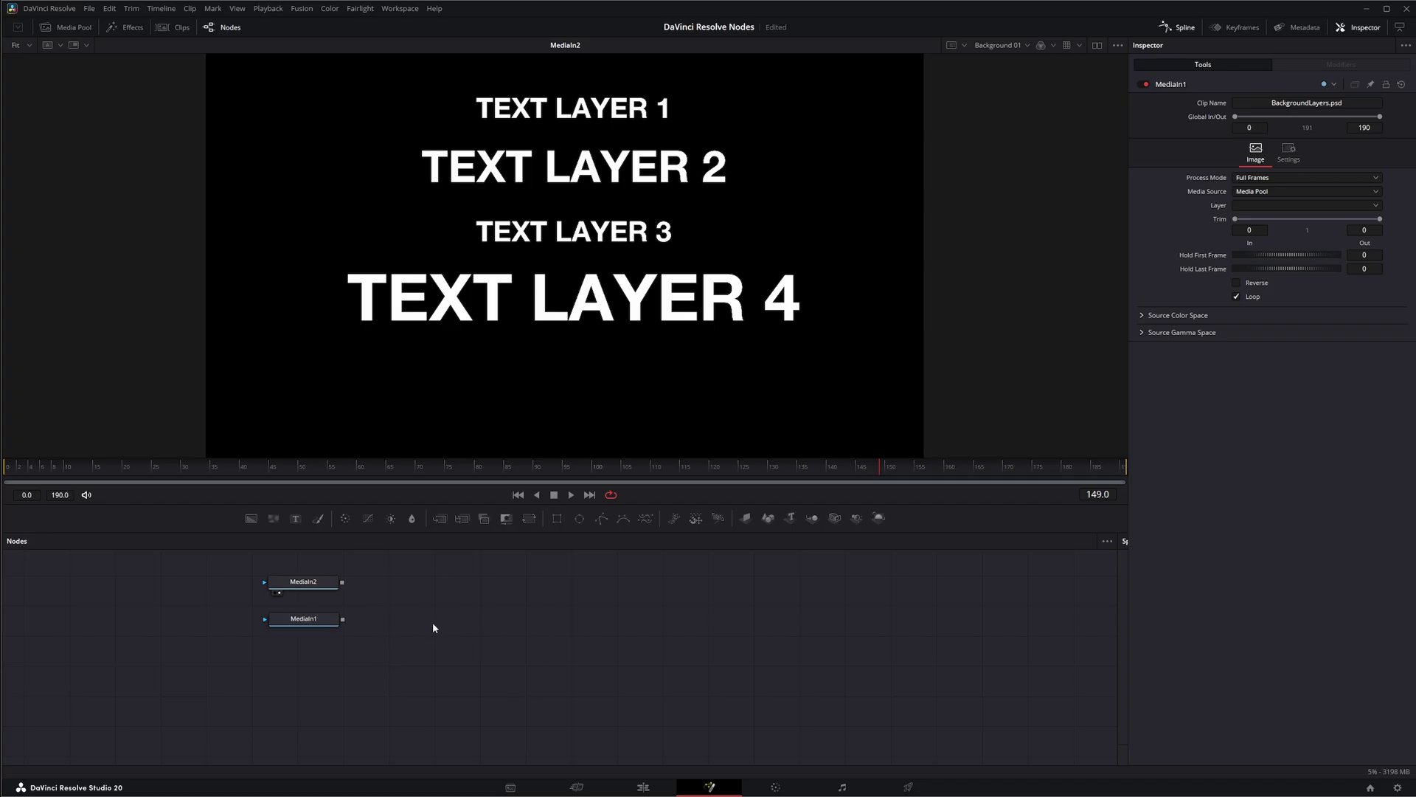
left_click_drag(128, 640, 199, 683)
left_click_drag(208, 555, 385, 656)
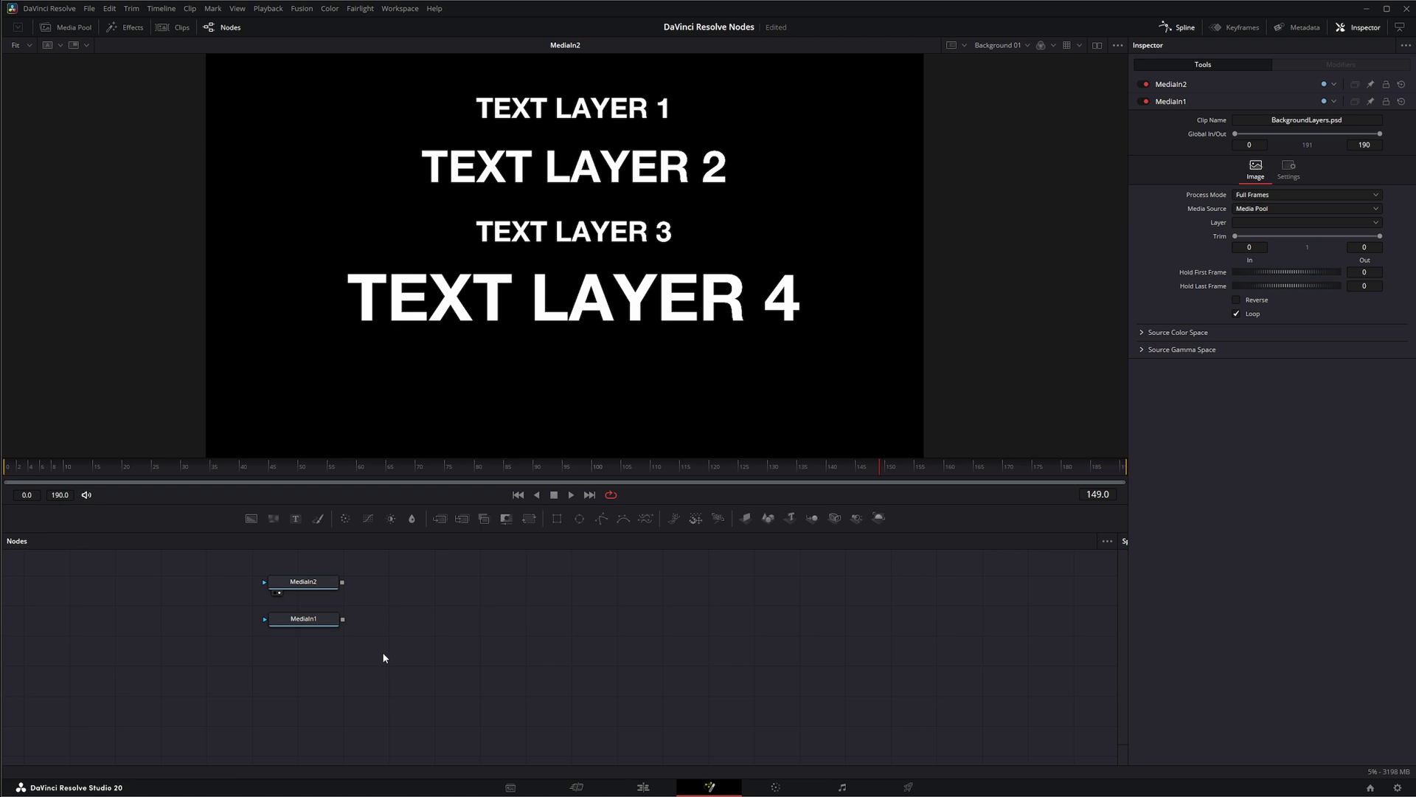
left_click_drag(200, 565, 379, 647)
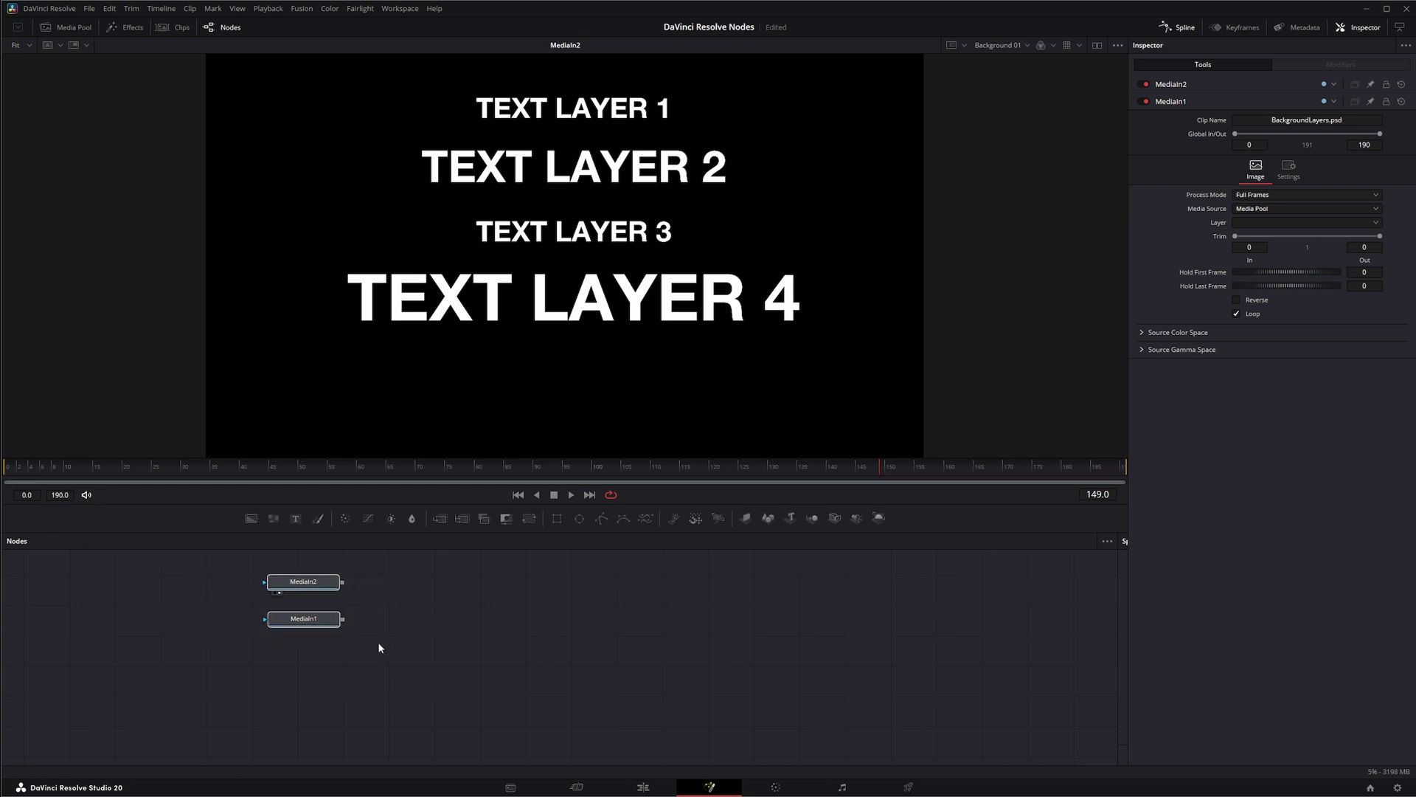
left_click(378, 644)
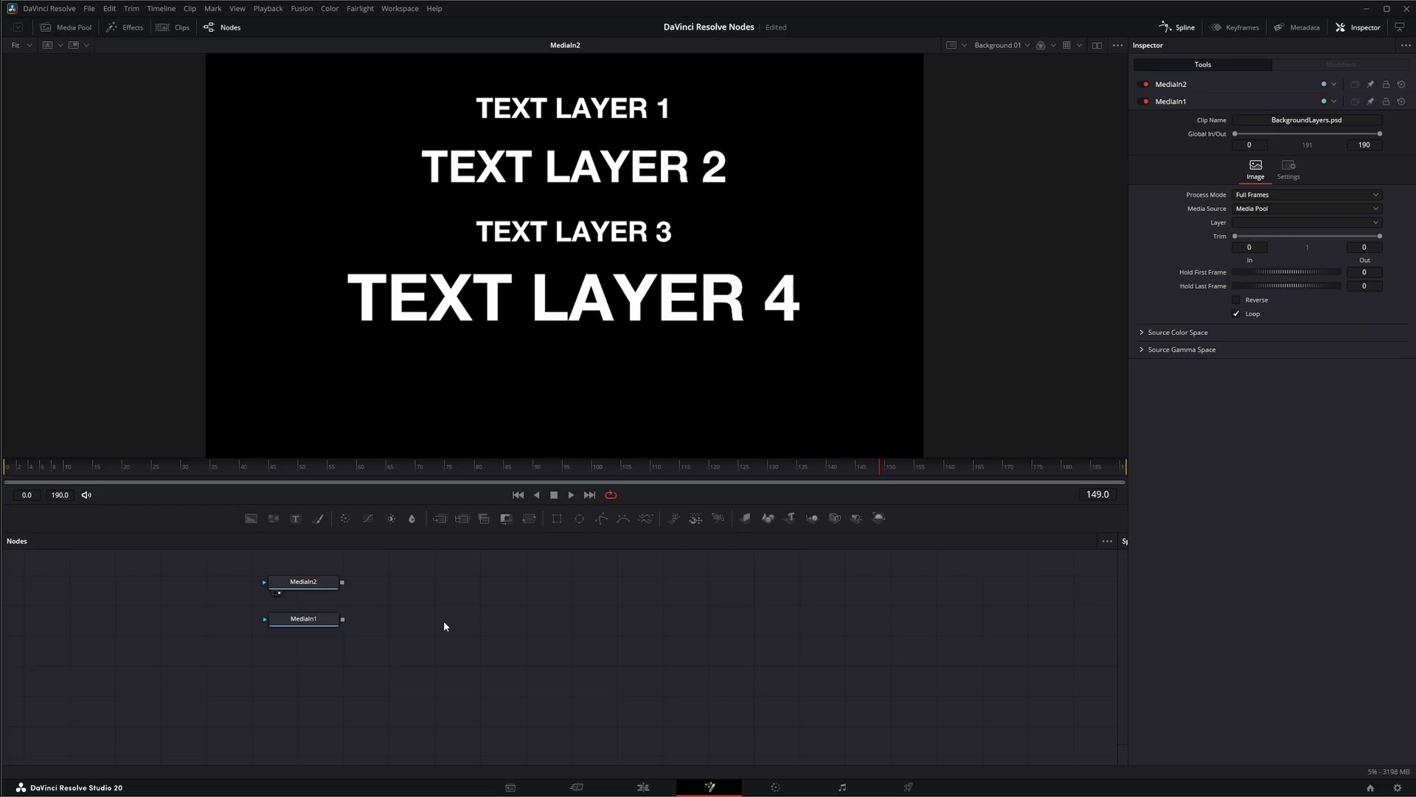
- Add a Layer Muxer node by searching 'layer' and place it right of the MediaIn nodes
key("shift+space")
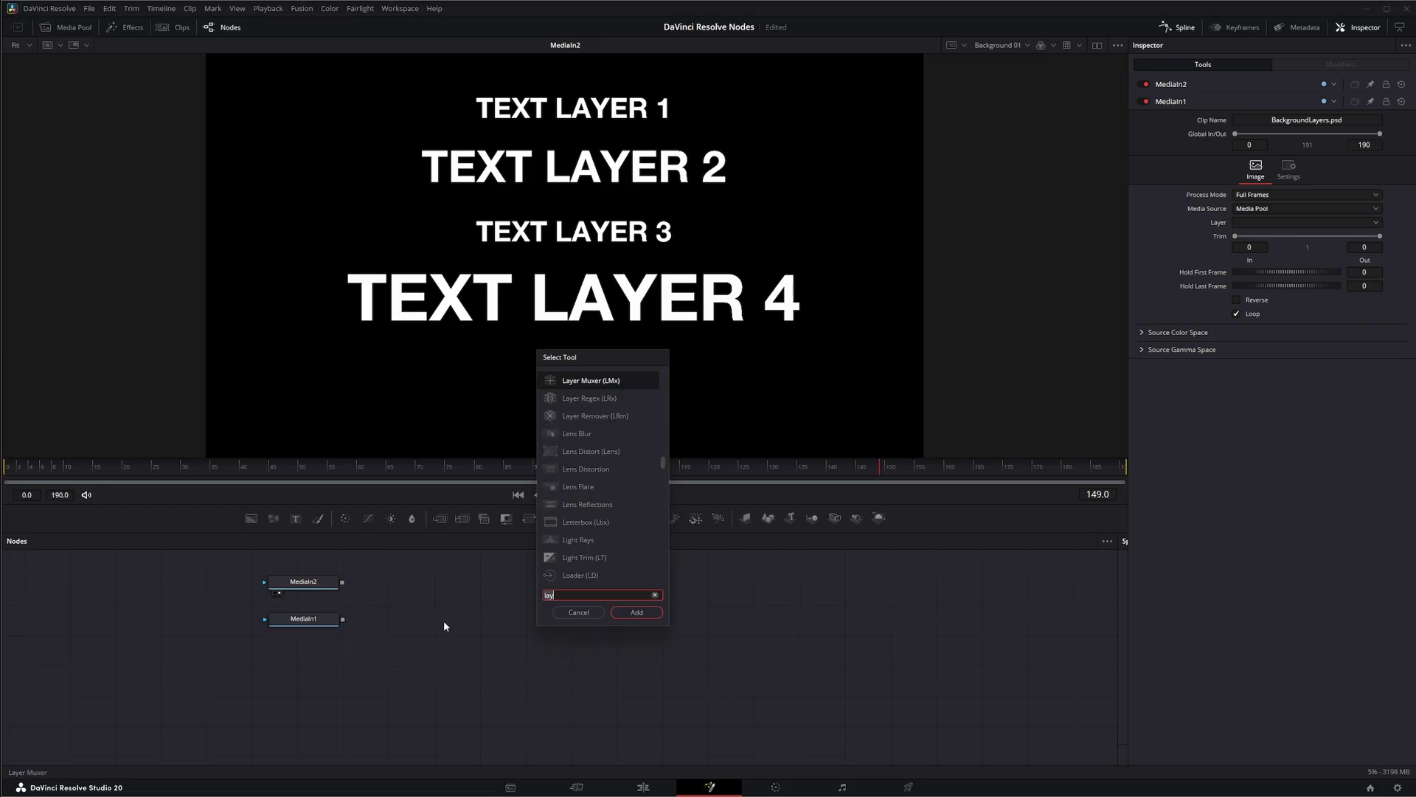
type("layer")
key("Return")
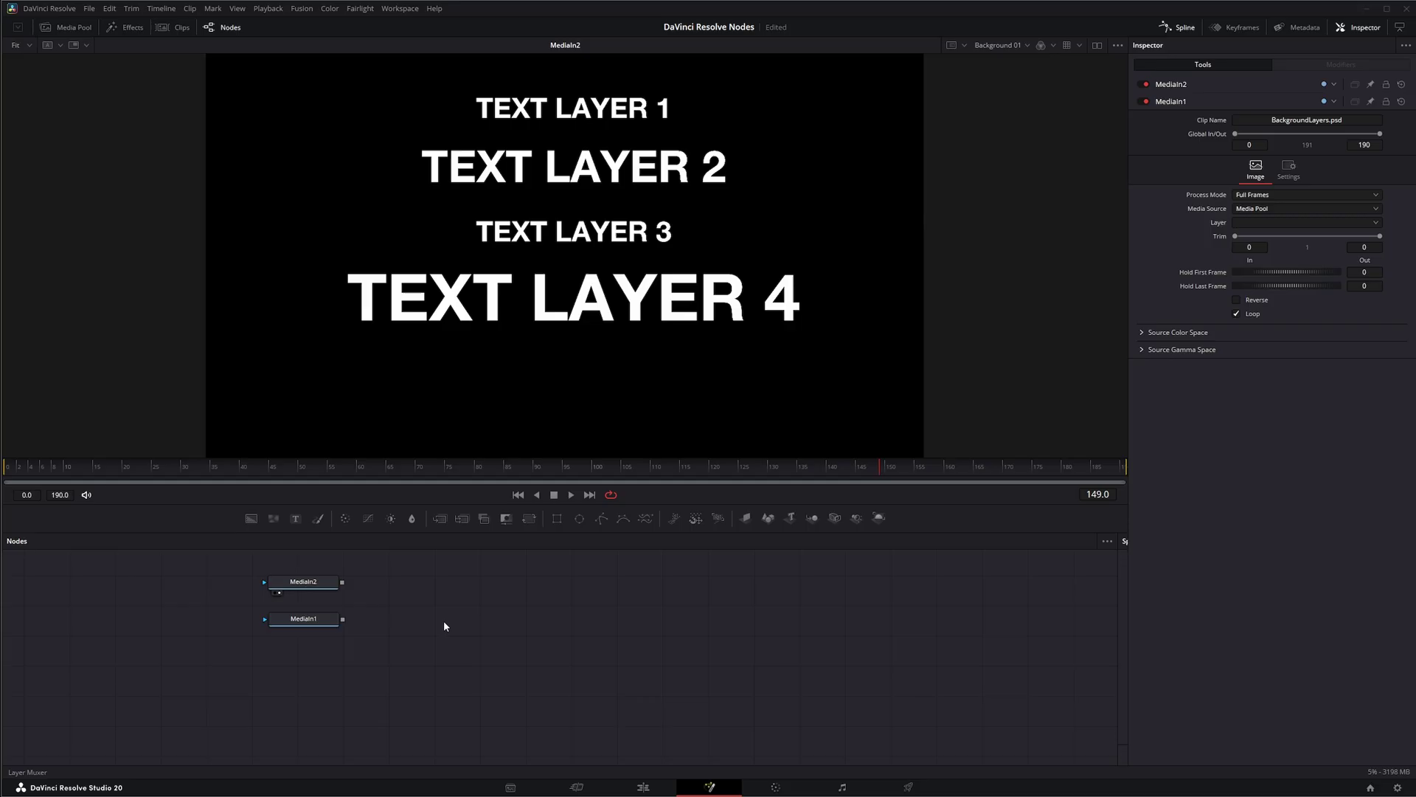
left_click_drag(446, 626, 446, 605)
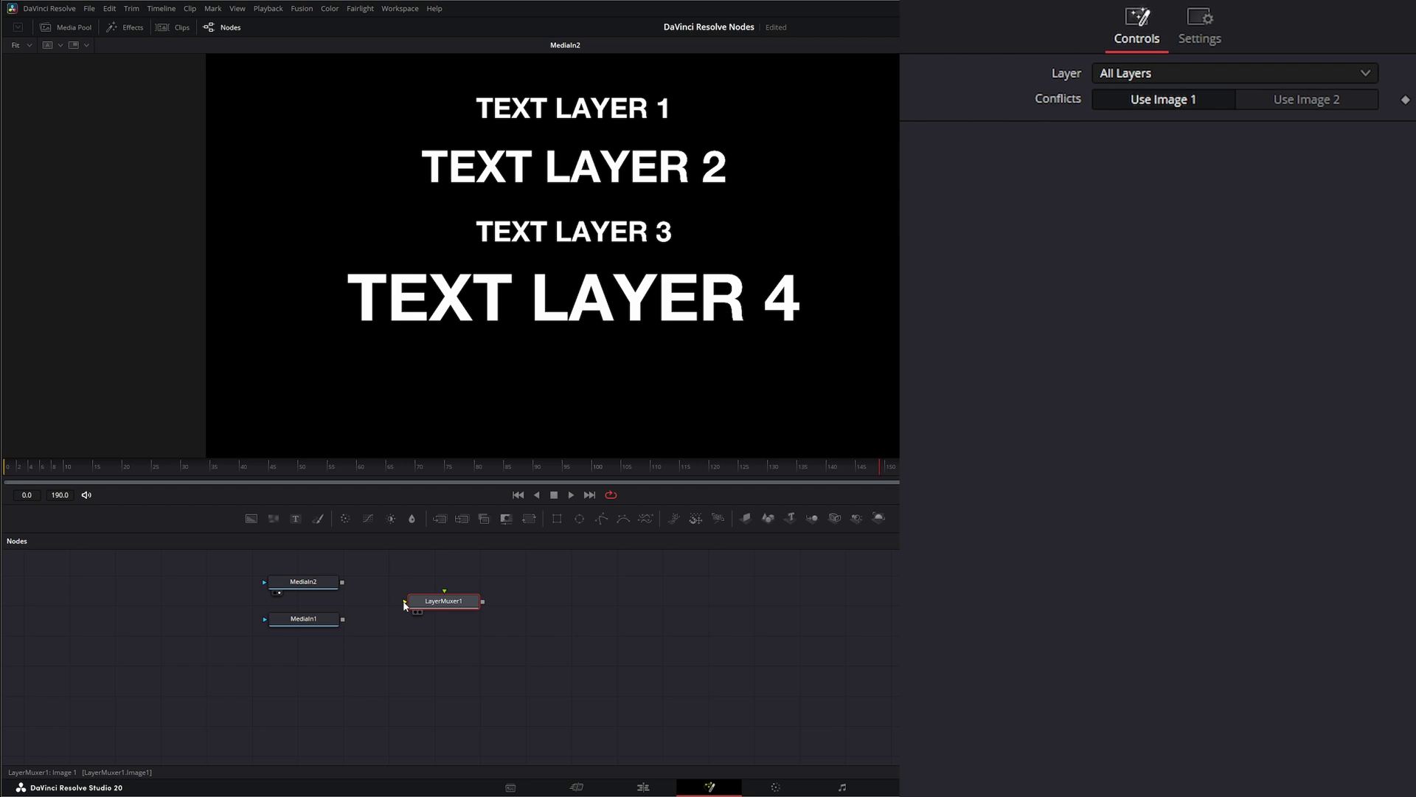
- Try wiring LayerMuxer1's input toward MediaIn1
left_click_drag(408, 602, 343, 619)
left_click_drag(443, 593, 431, 562)
mouse_move(404, 601)
left_mouse_down()
mouse_move(357, 610)
mouse_move(379, 609)
left_mouse_up()
- Connect MediaIn1's output to LayerMuxer1, view the muxer, and check its output layers
left_click_drag(343, 619, 405, 602)
key("1")
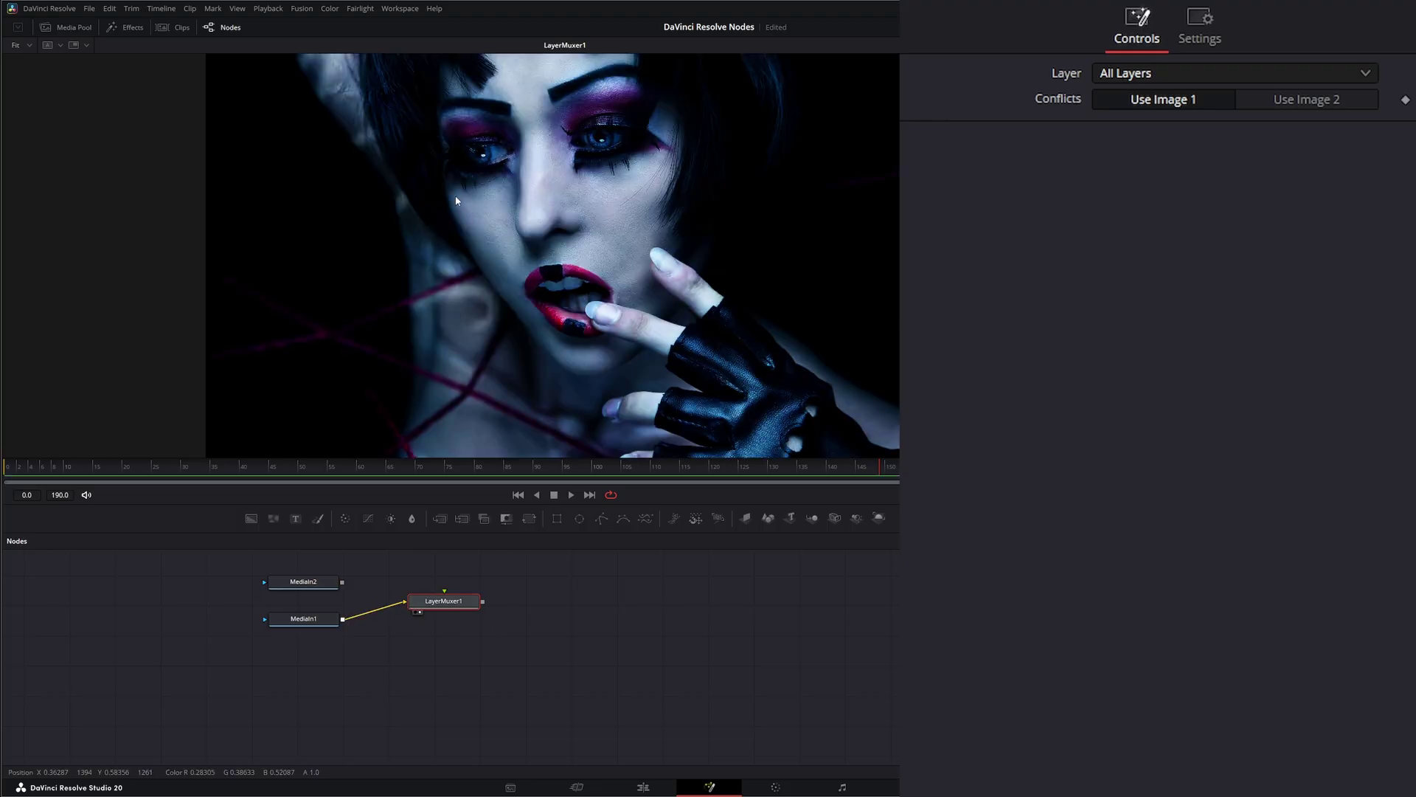
right_click(308, 228)
mouse_move(337, 265)
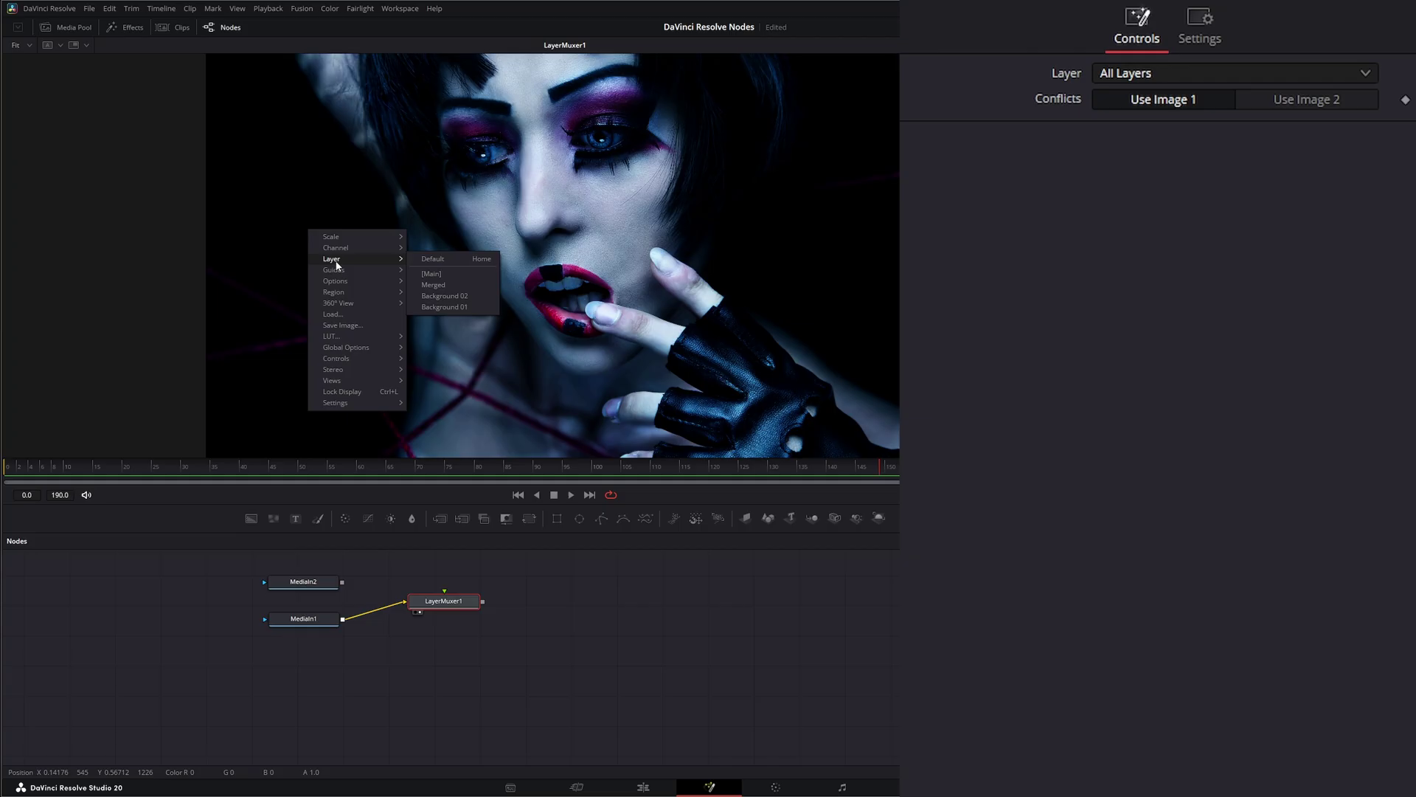
left_click(435, 276)
left_click_drag(342, 582, 373, 583)
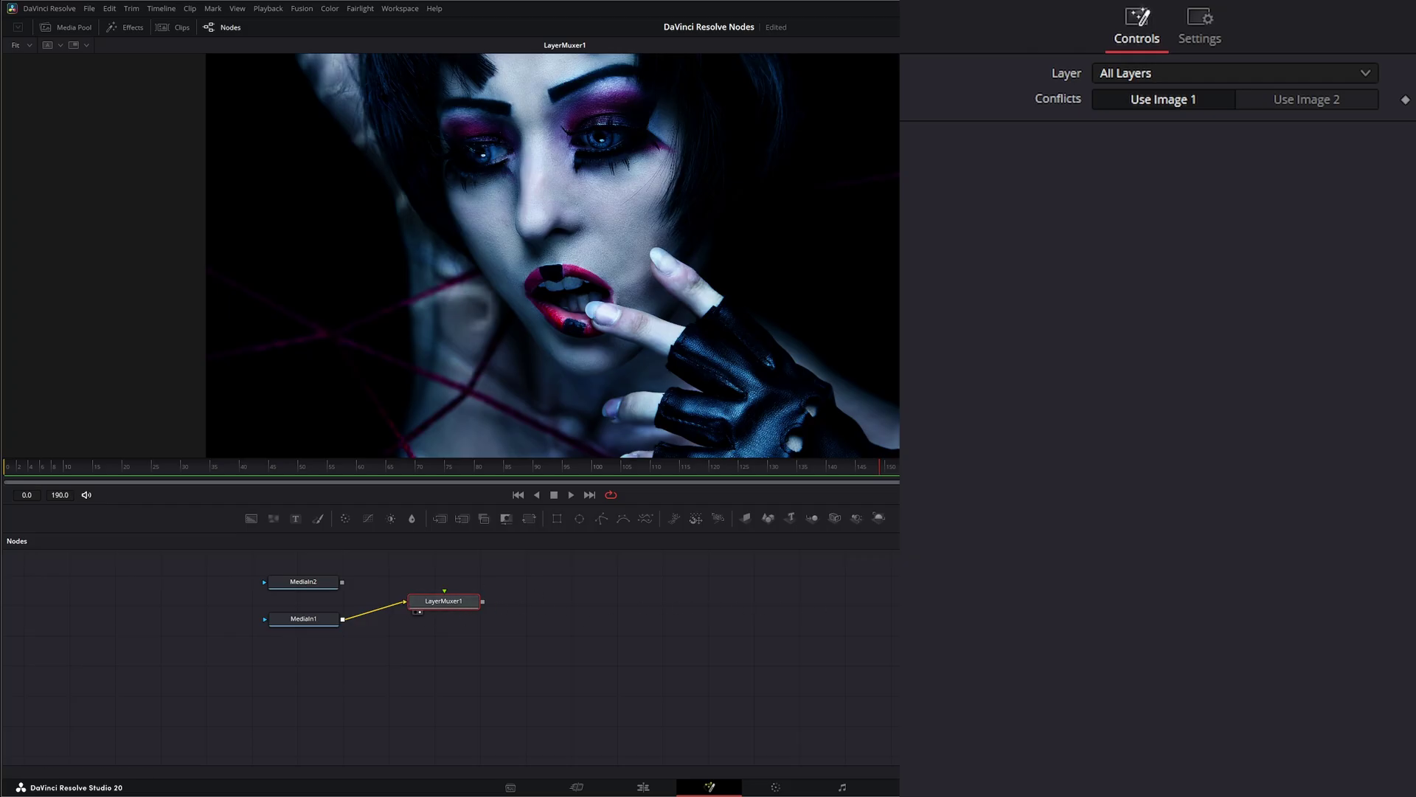
left_click_drag(342, 582, 449, 602)
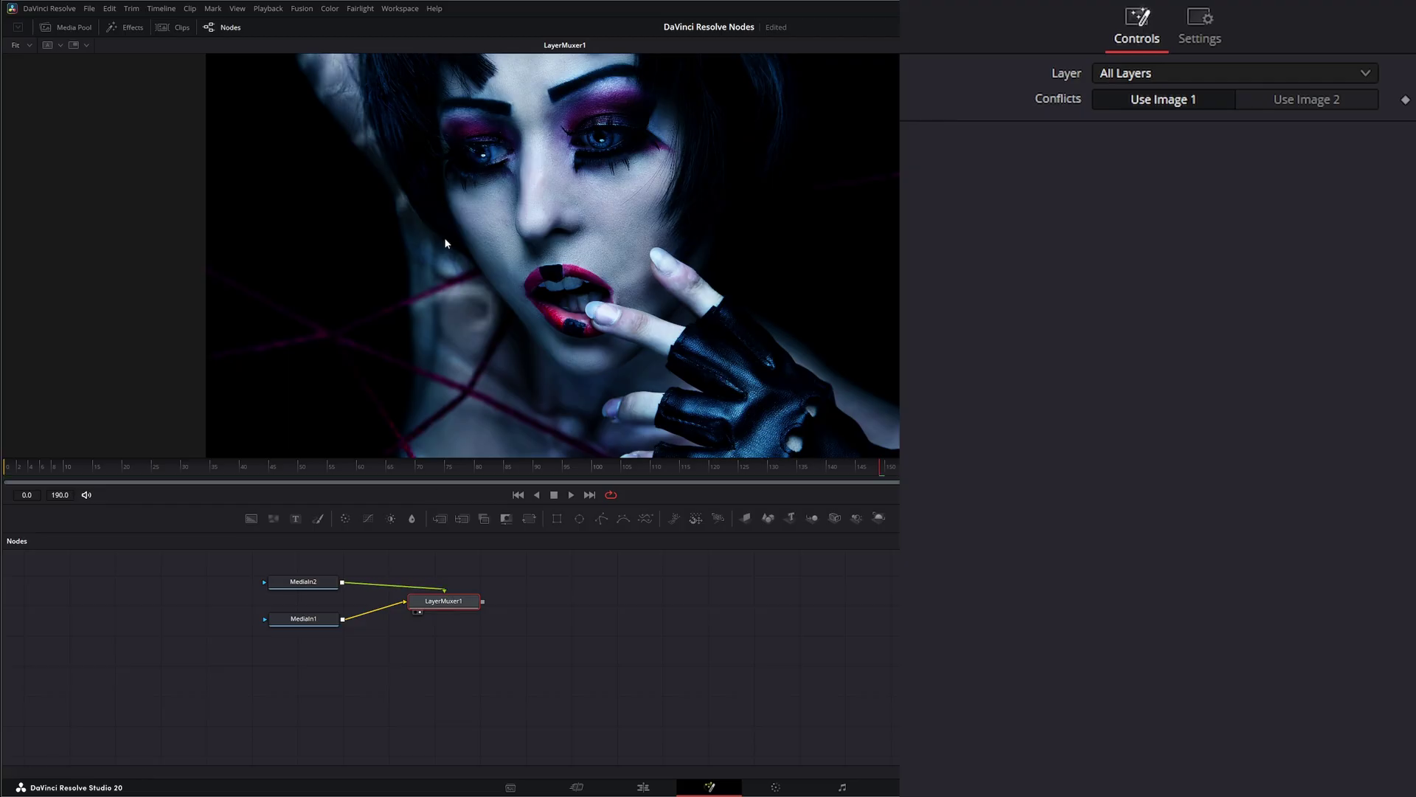
right_click(367, 246)
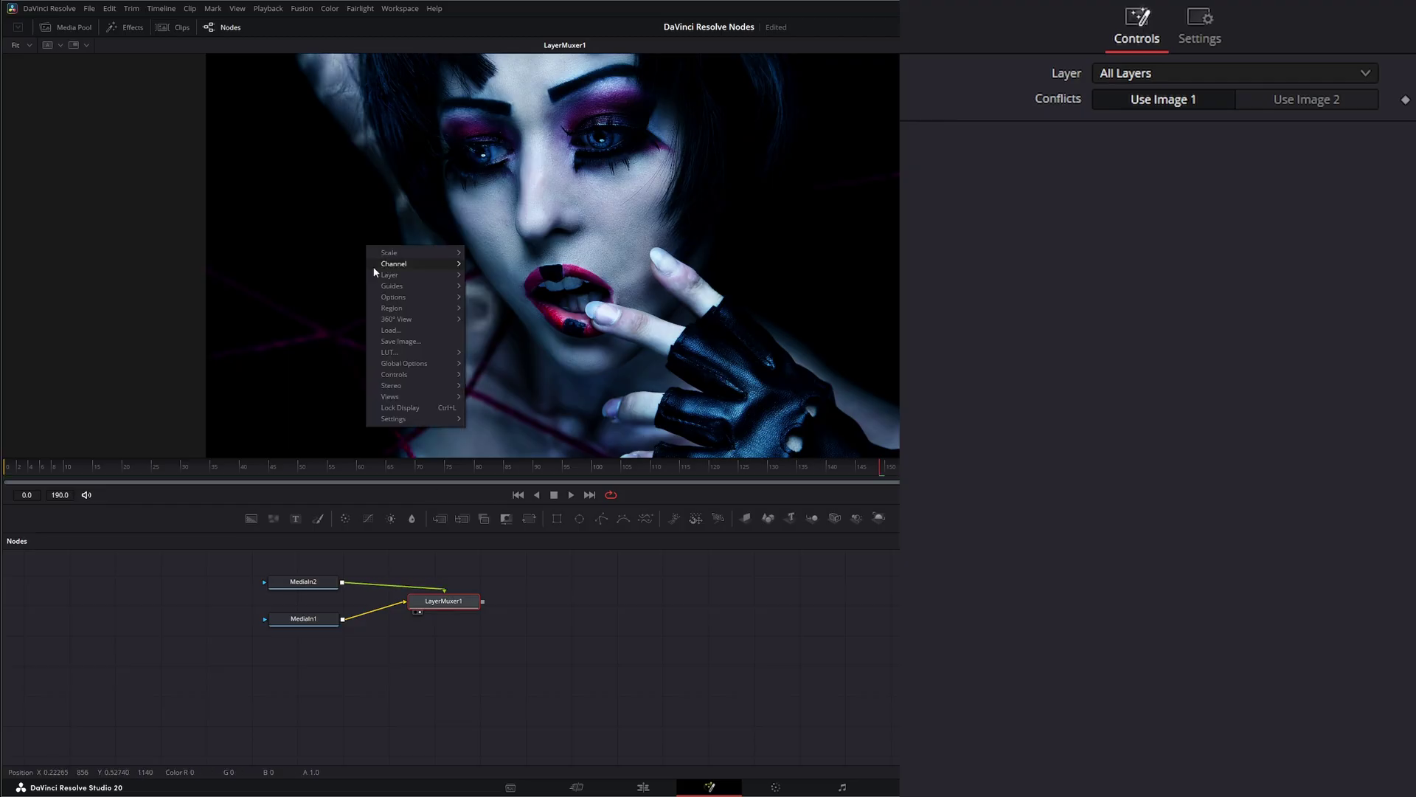
mouse_move(390, 280)
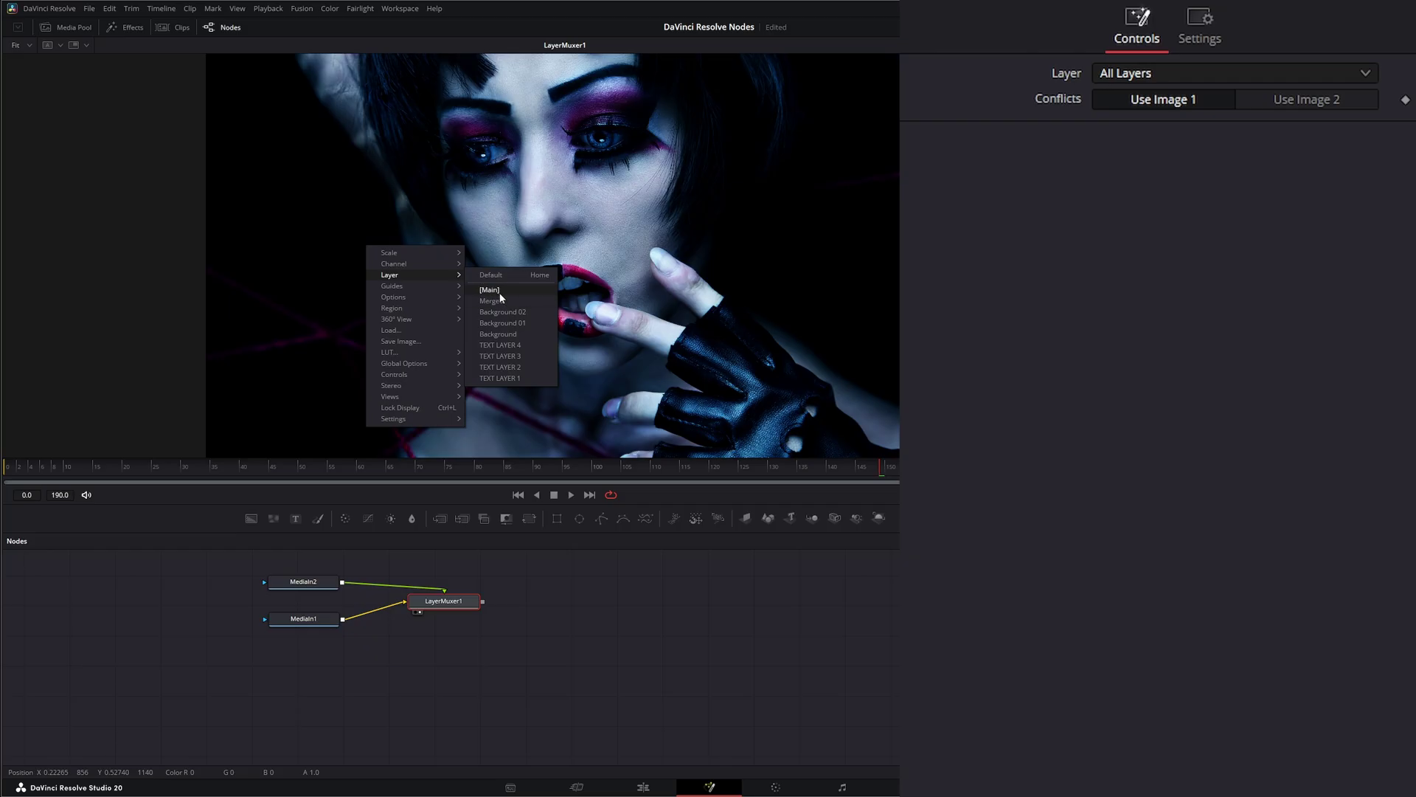
left_click(490, 301)
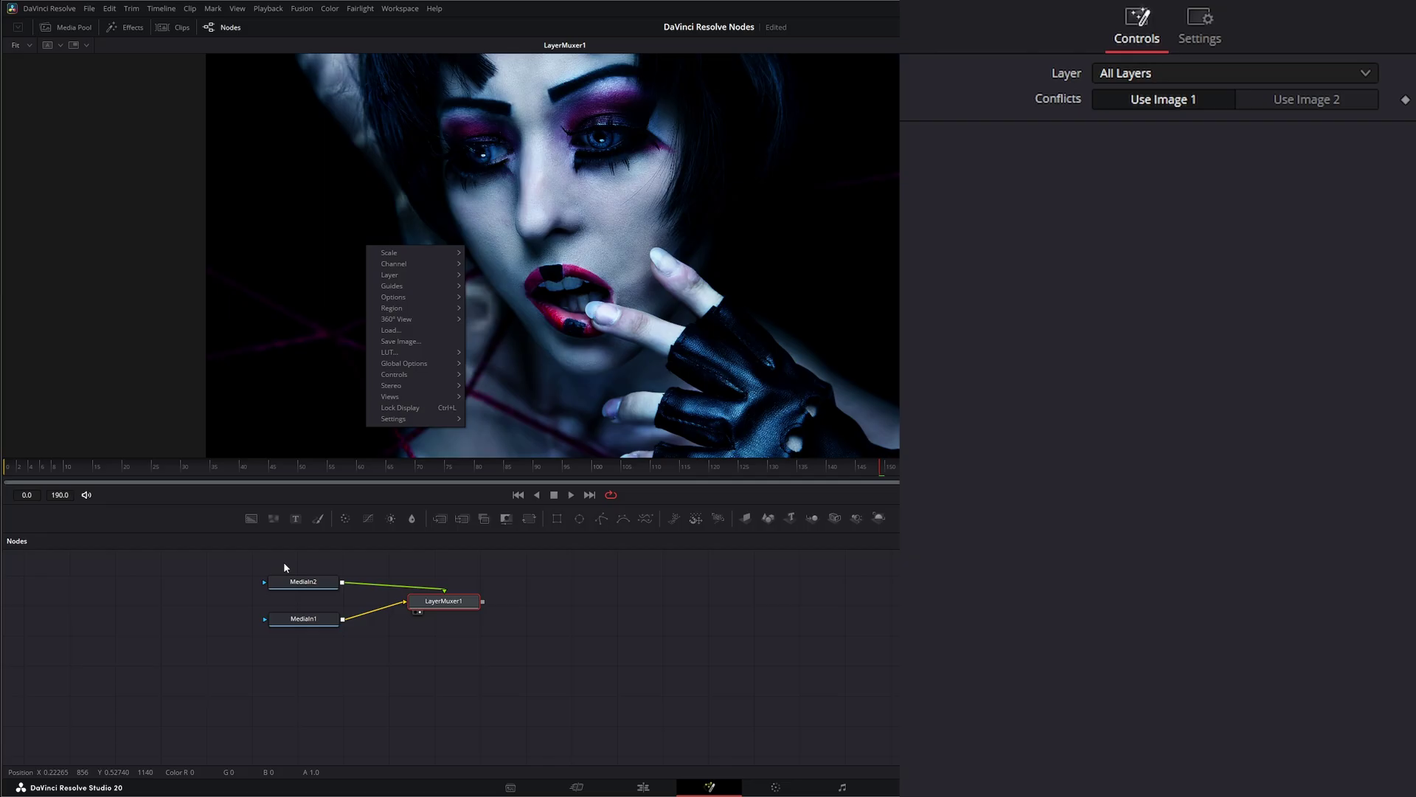
left_click(476, 596)
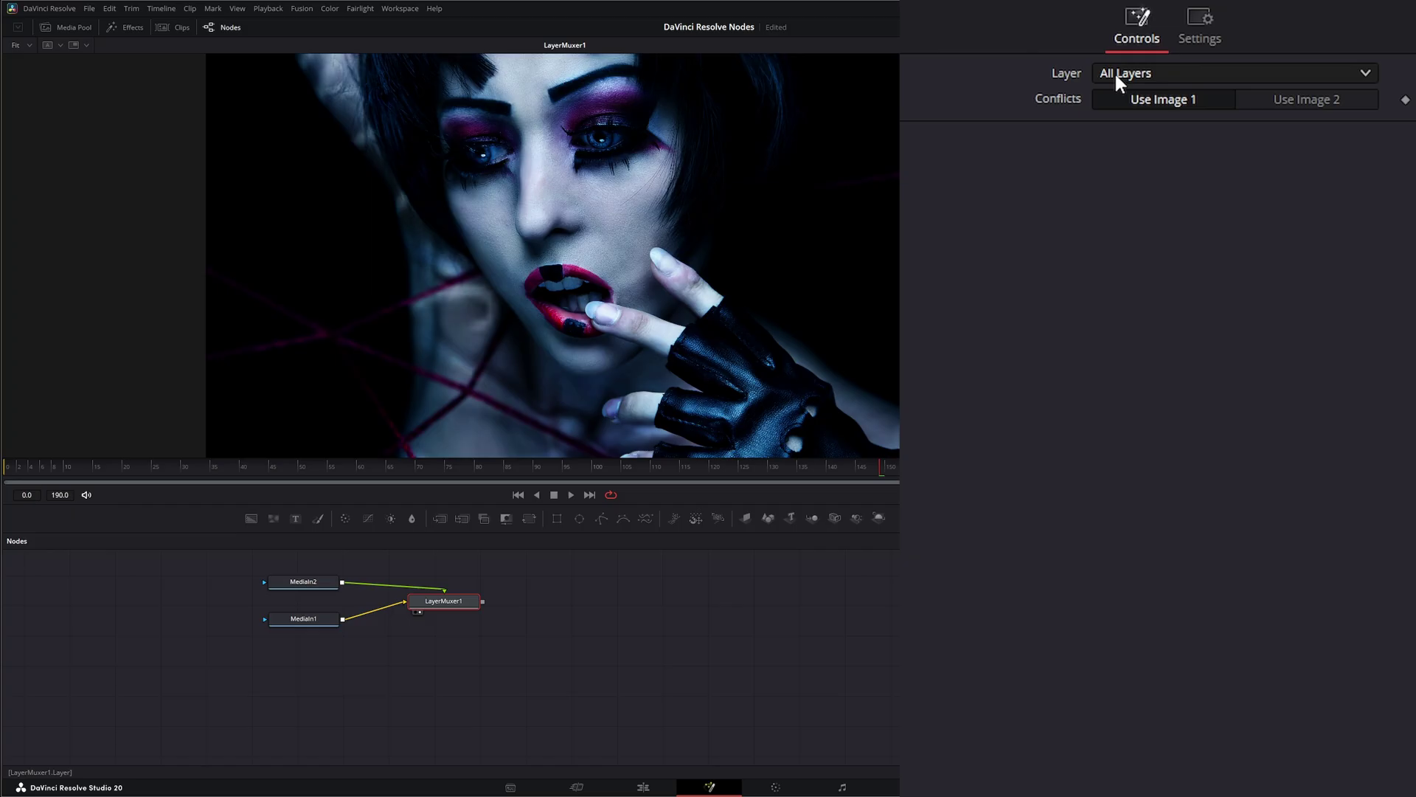
- Set LayerMuxer1's Layer to Default Layer, check the viewer's layers, and select both MediaIn nodes
left_click(1141, 74)
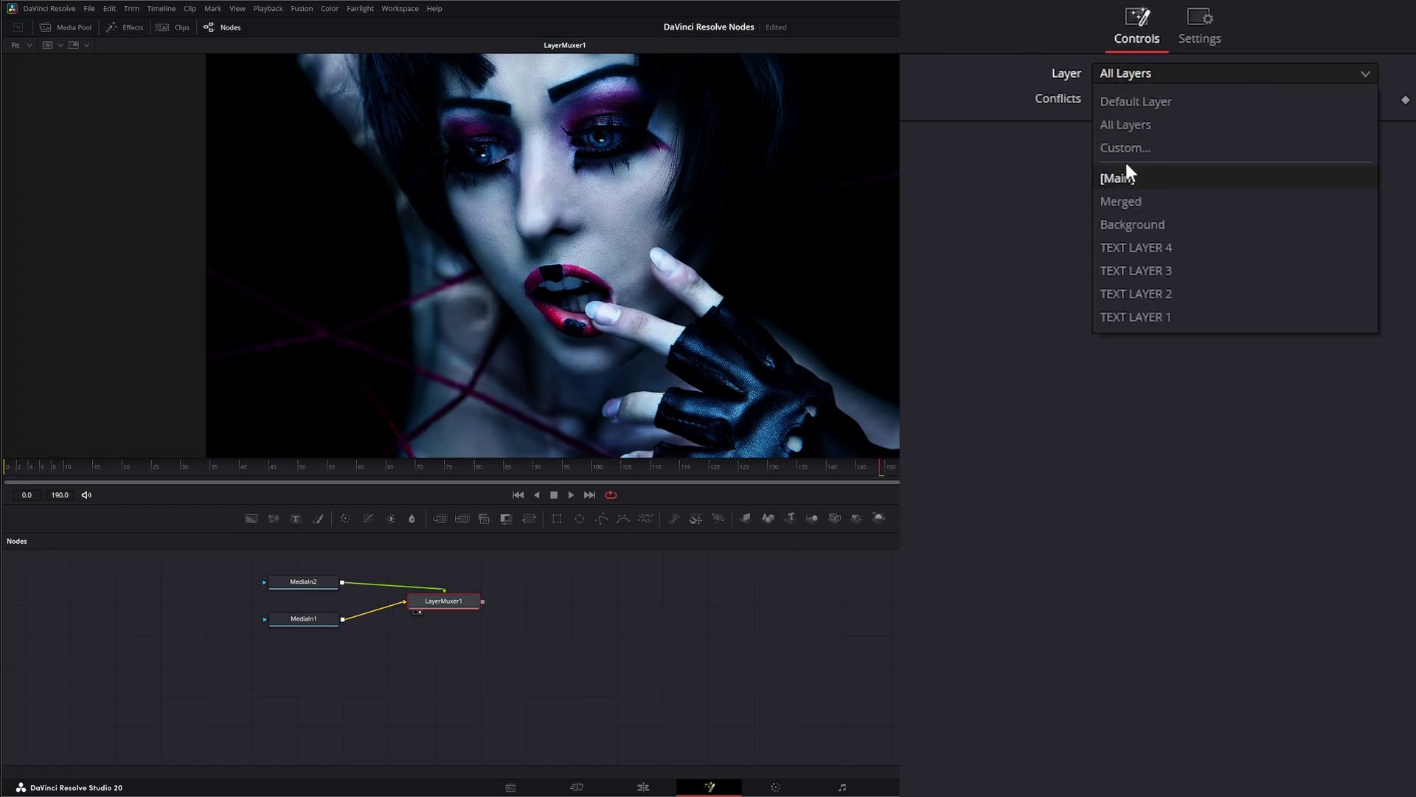
left_click(1130, 107)
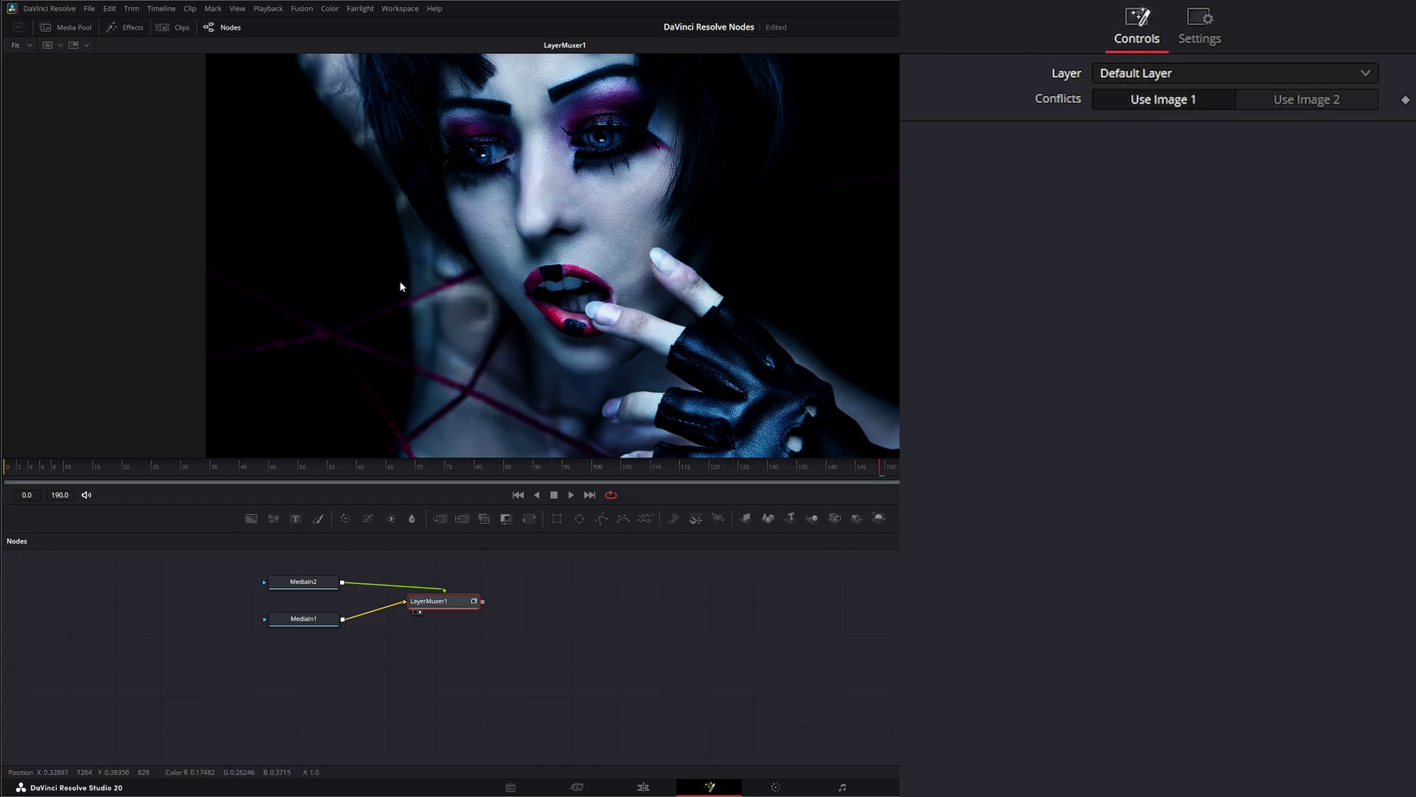
right_click(313, 258)
mouse_move(335, 286)
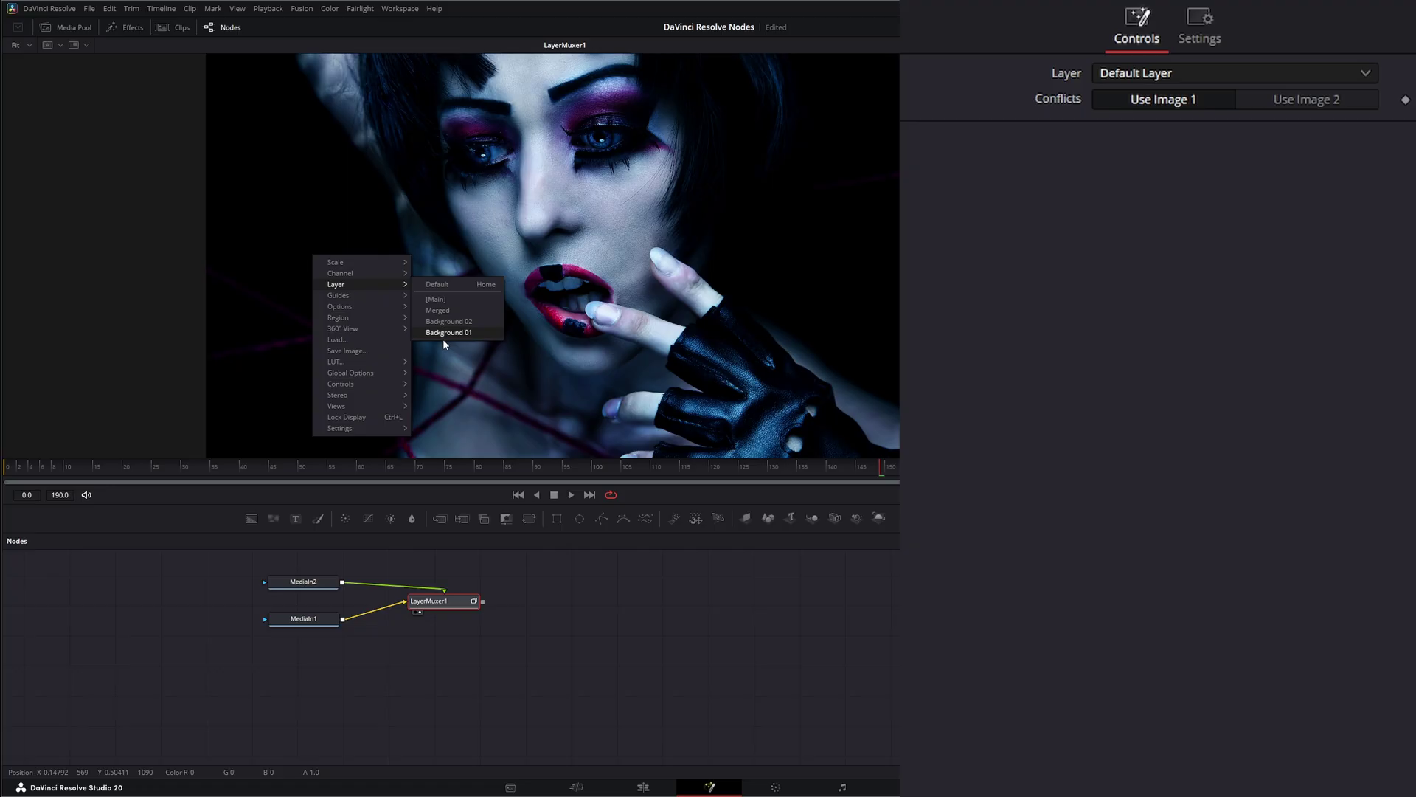
left_click_drag(234, 602, 370, 665)
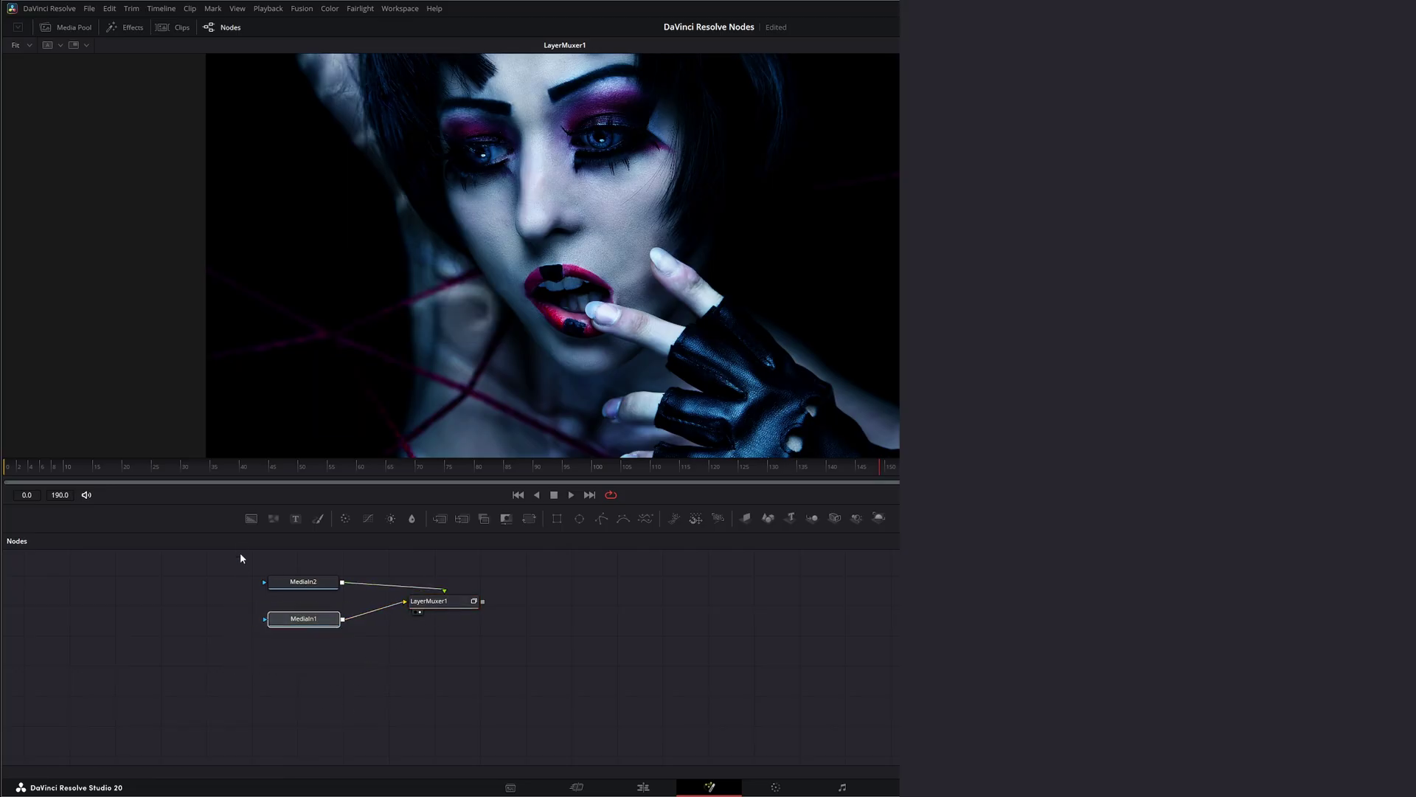
left_click_drag(241, 556, 344, 596)
- Switch LayerMuxer1 to a Custom layer set with TEXT LAYER 2 and 3 ticked
left_click(436, 601)
left_click(1154, 73)
left_click(1149, 141)
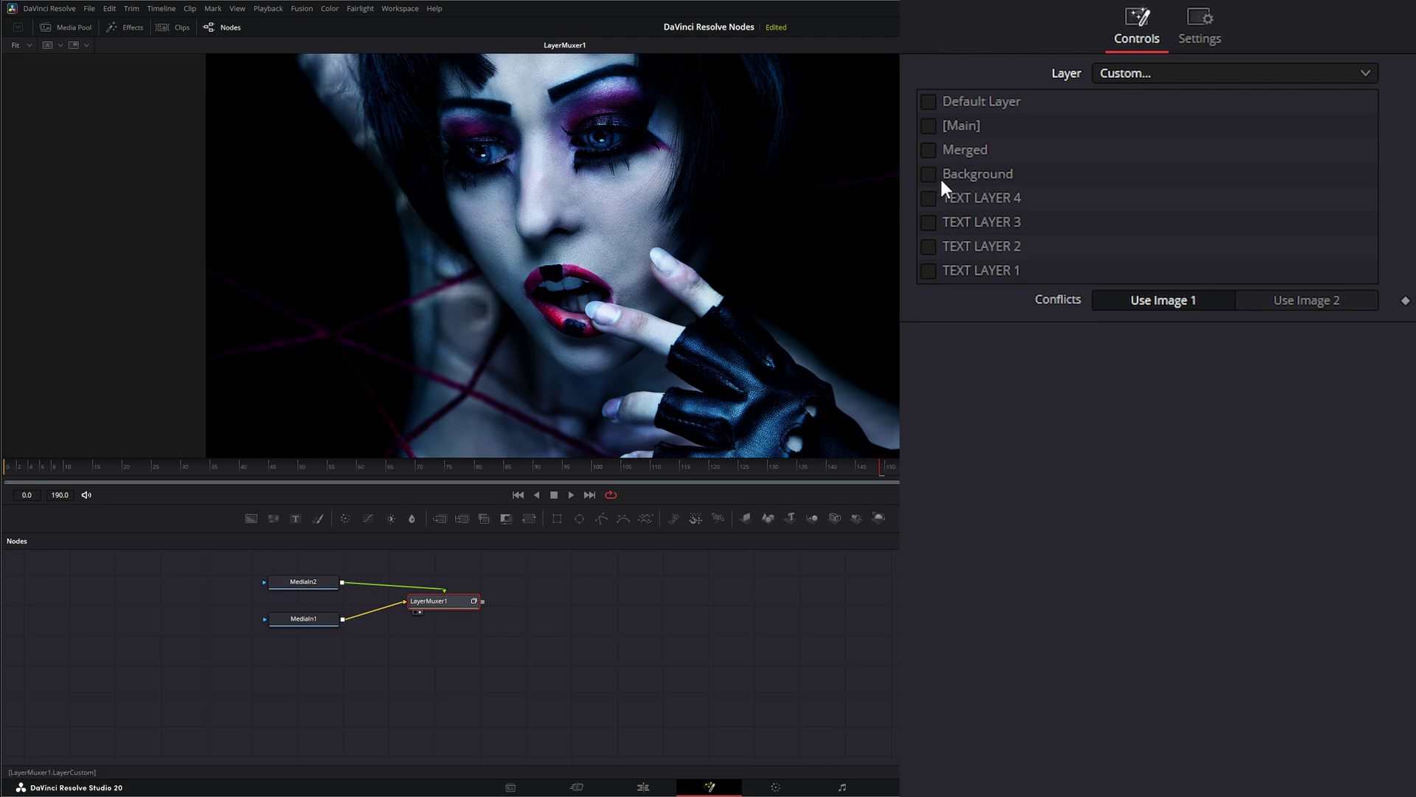
left_click(932, 244)
left_click(929, 221)
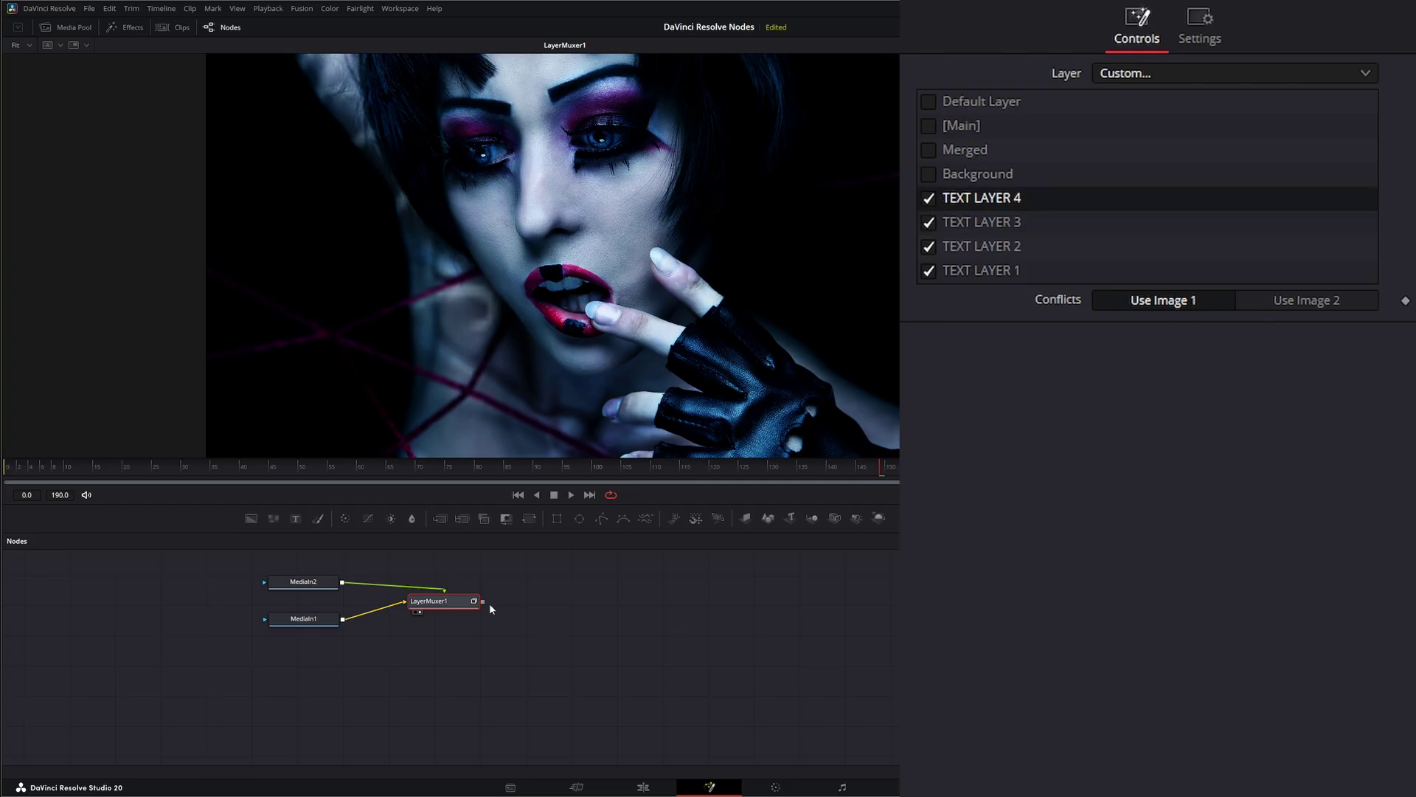
right_click(399, 281)
mouse_move(432, 307)
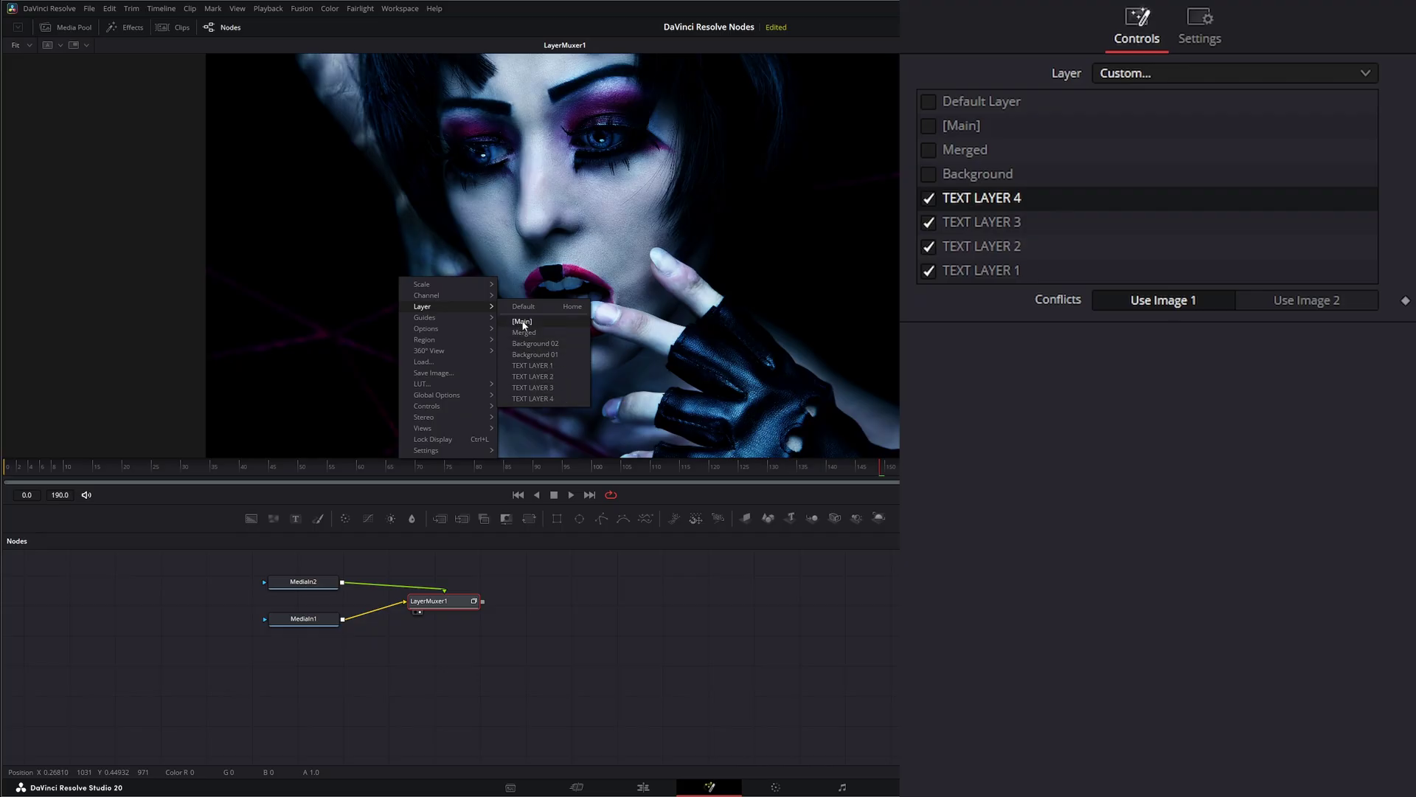
- Inspect the MediaIn nodes, then toggle LayerMuxer1's Layer to All Layers and back to Custom
left_click_drag(226, 611, 309, 642)
left_click(313, 590)
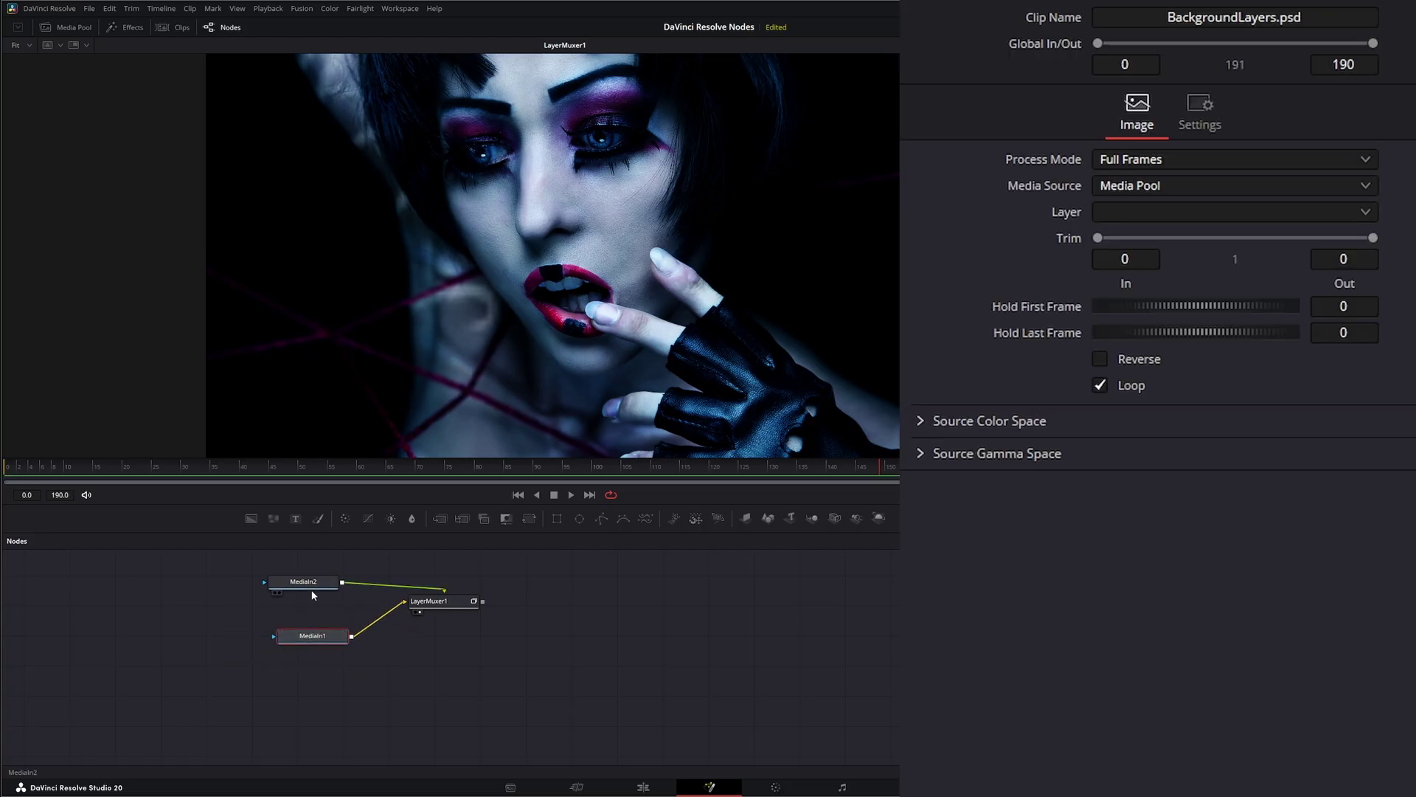
left_click(461, 602)
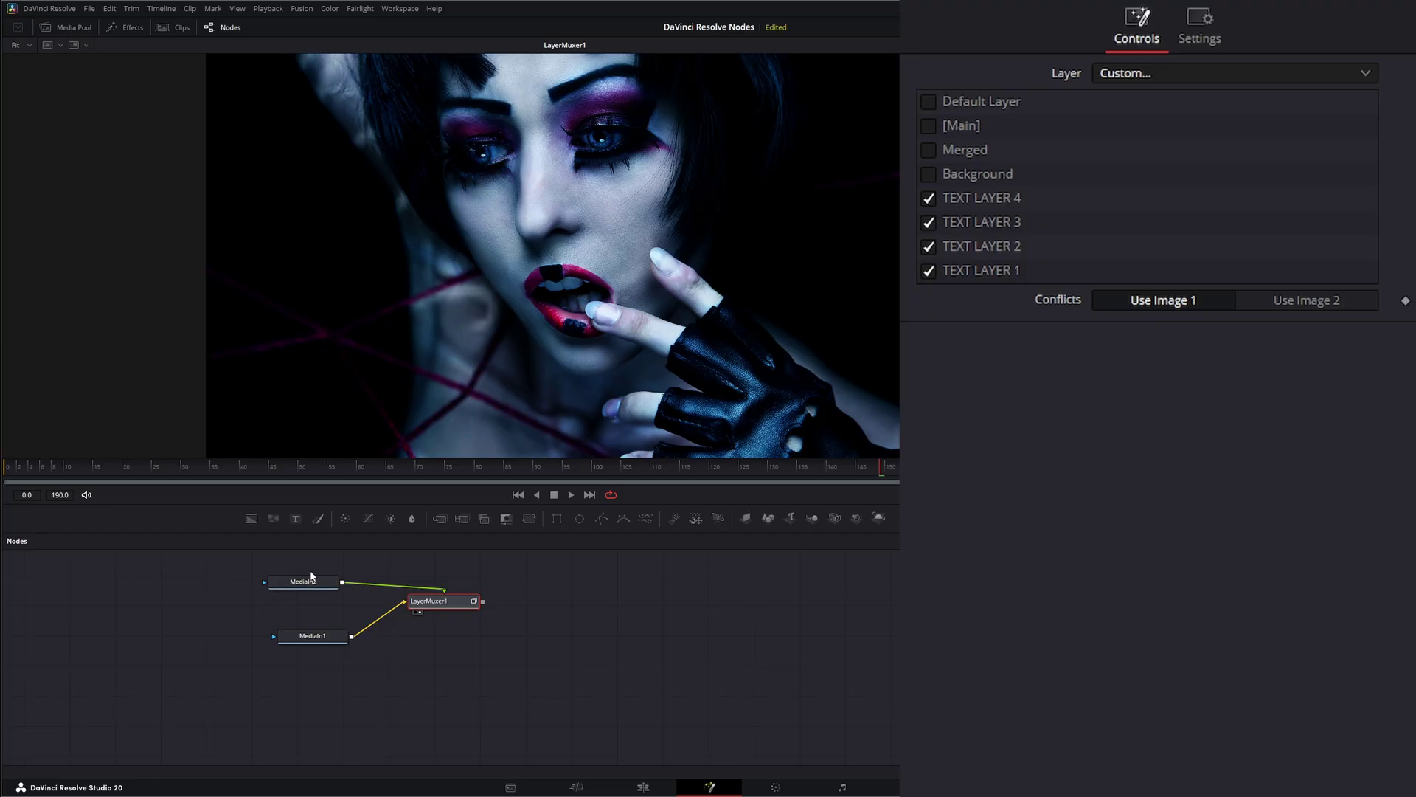
left_click(1121, 73)
left_click(1152, 127)
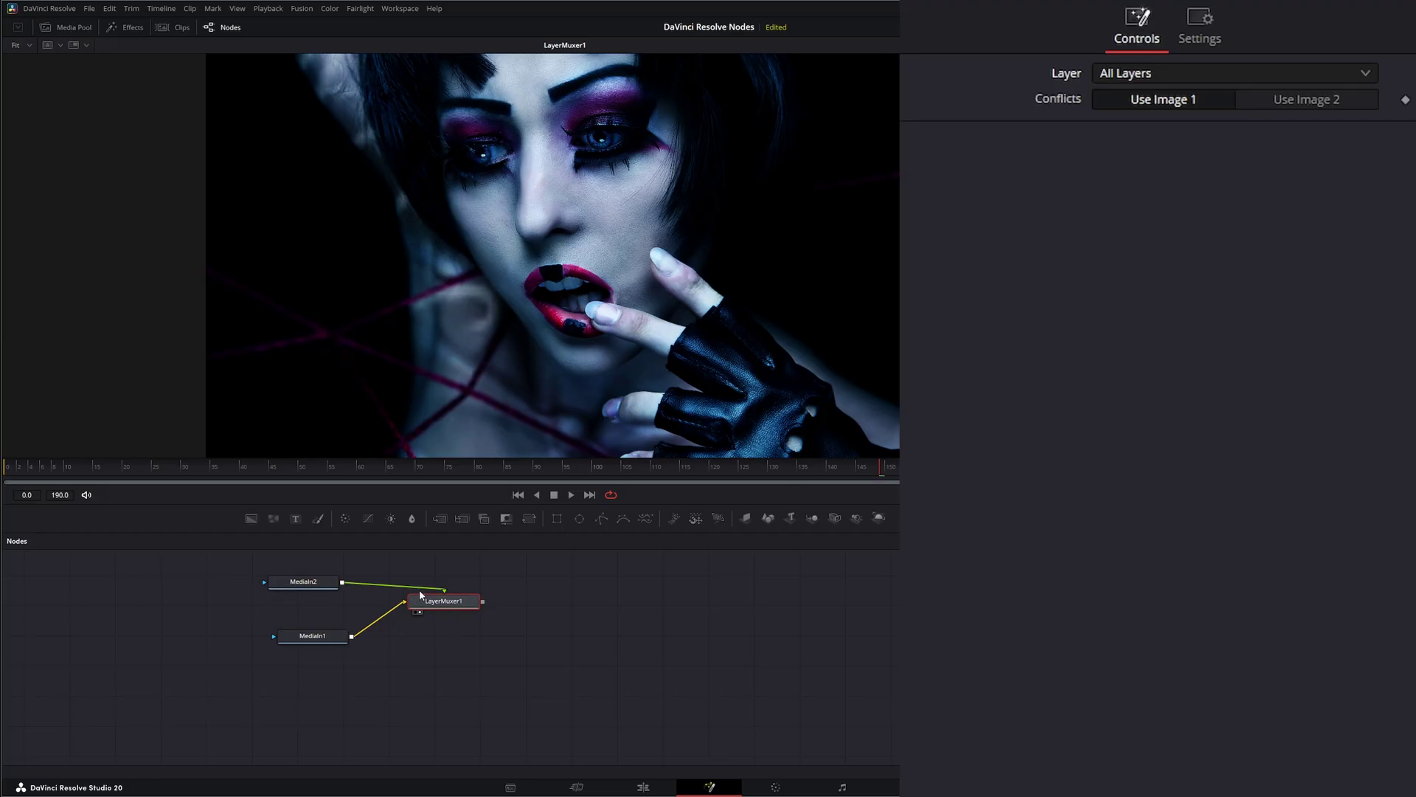
left_click(1114, 74)
left_click(1140, 146)
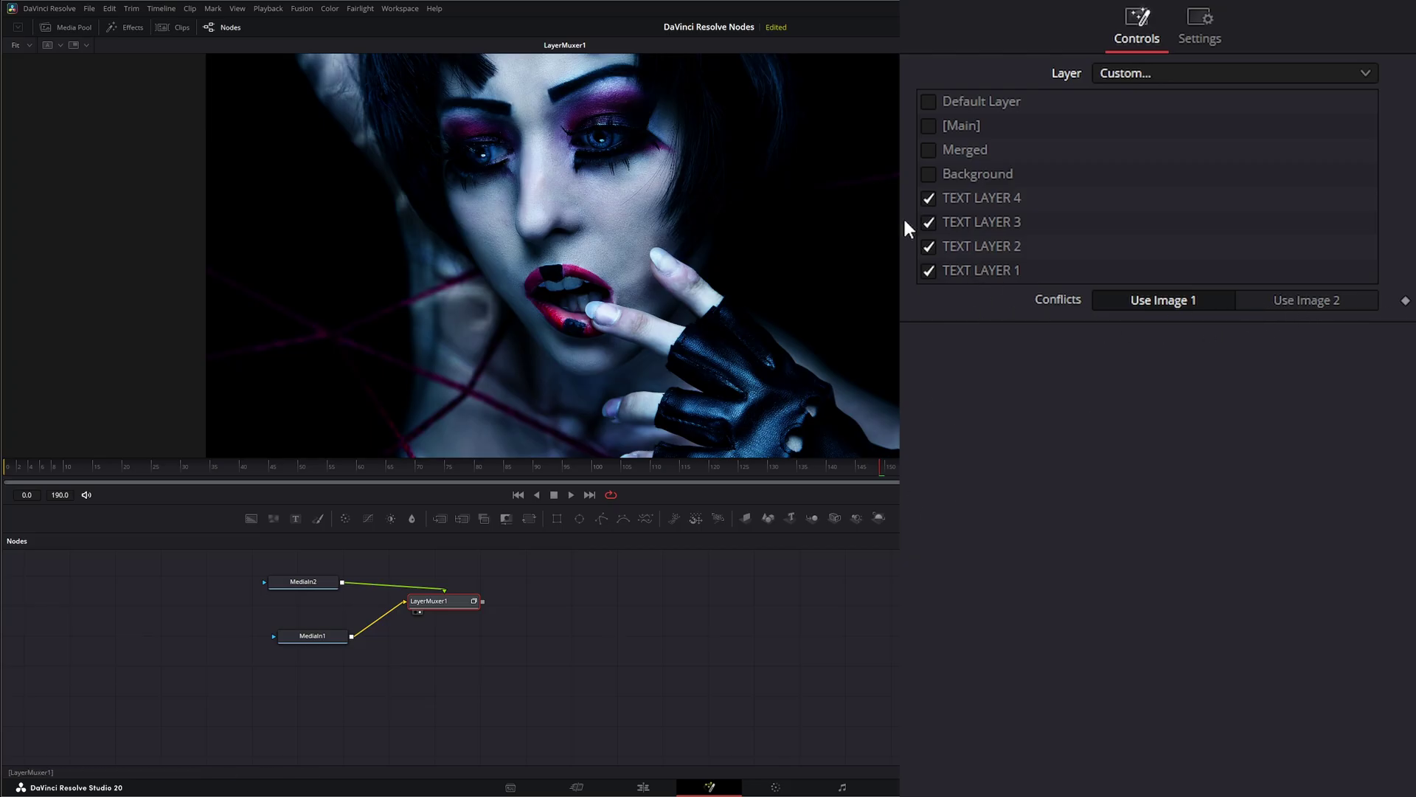
- Toggle [Main] in LayerMuxer1's custom list and try Conflicts set to Use Image 2
left_click(929, 126)
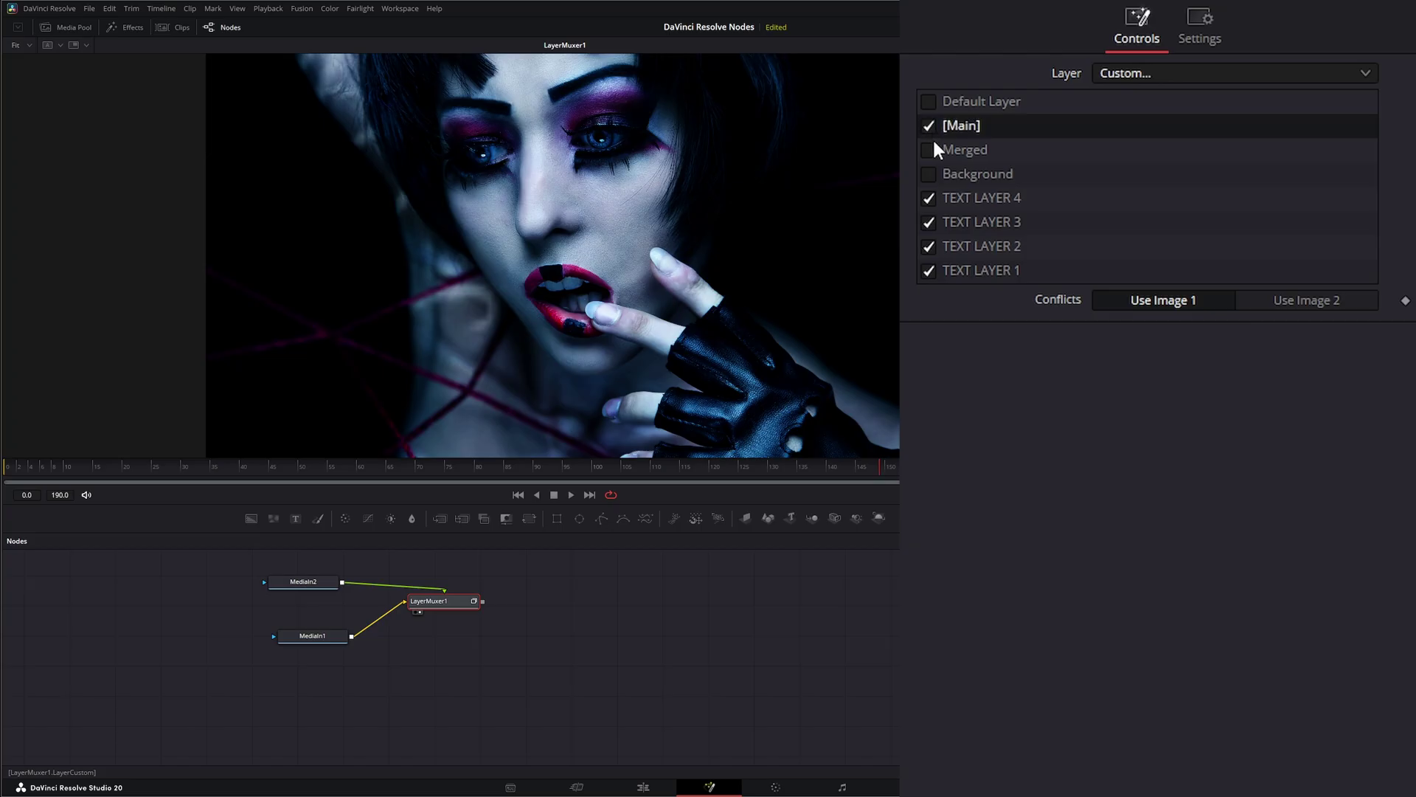
left_click(310, 636)
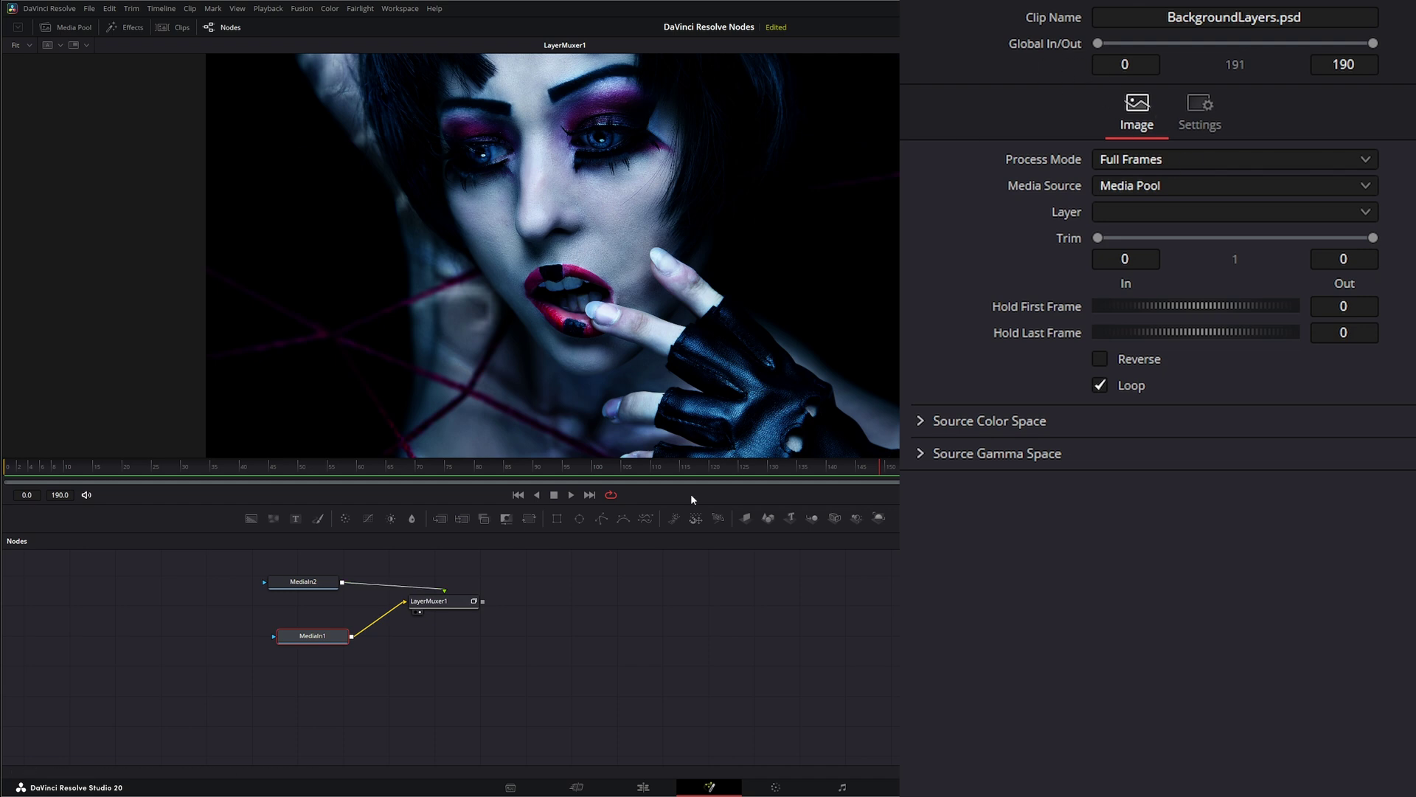
left_click(438, 605)
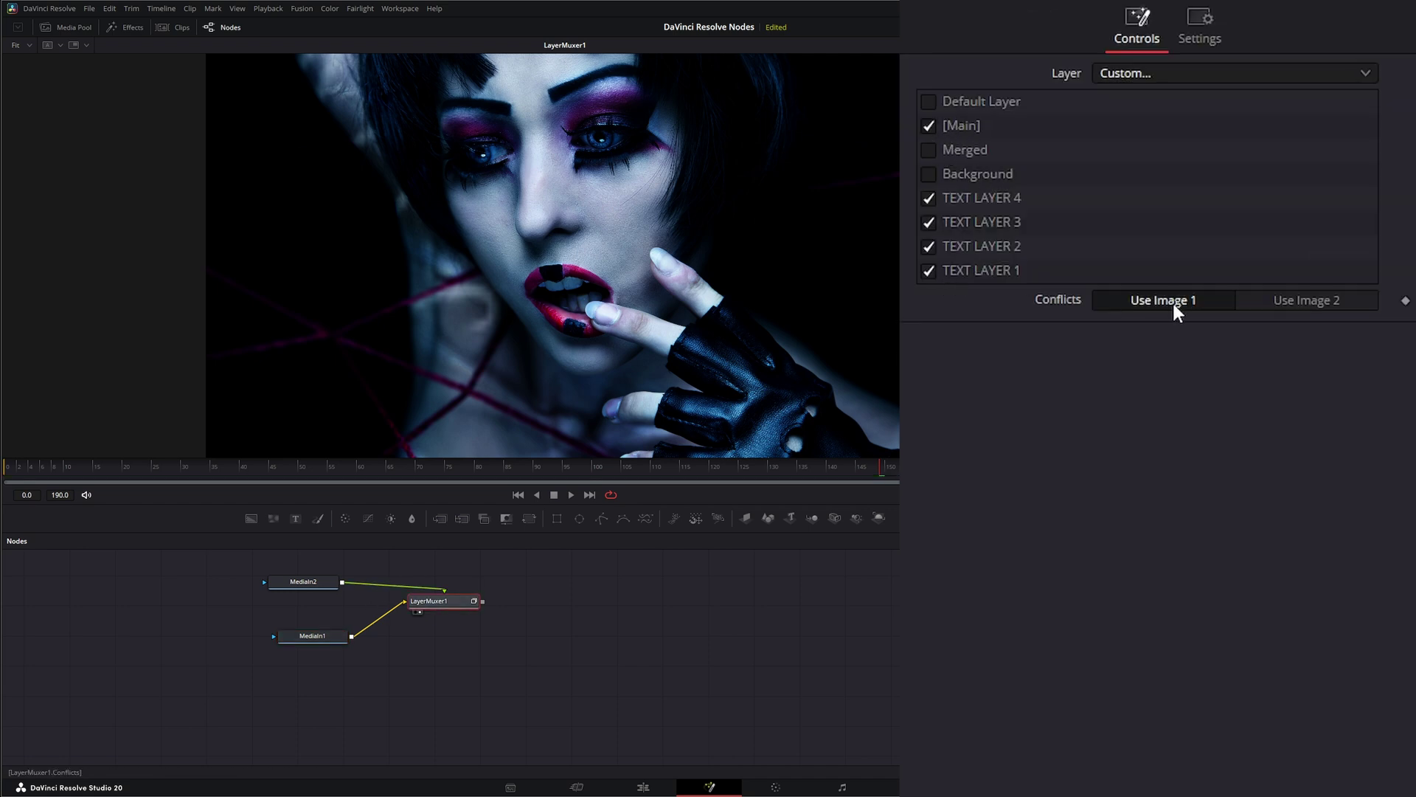
left_click(1301, 304)
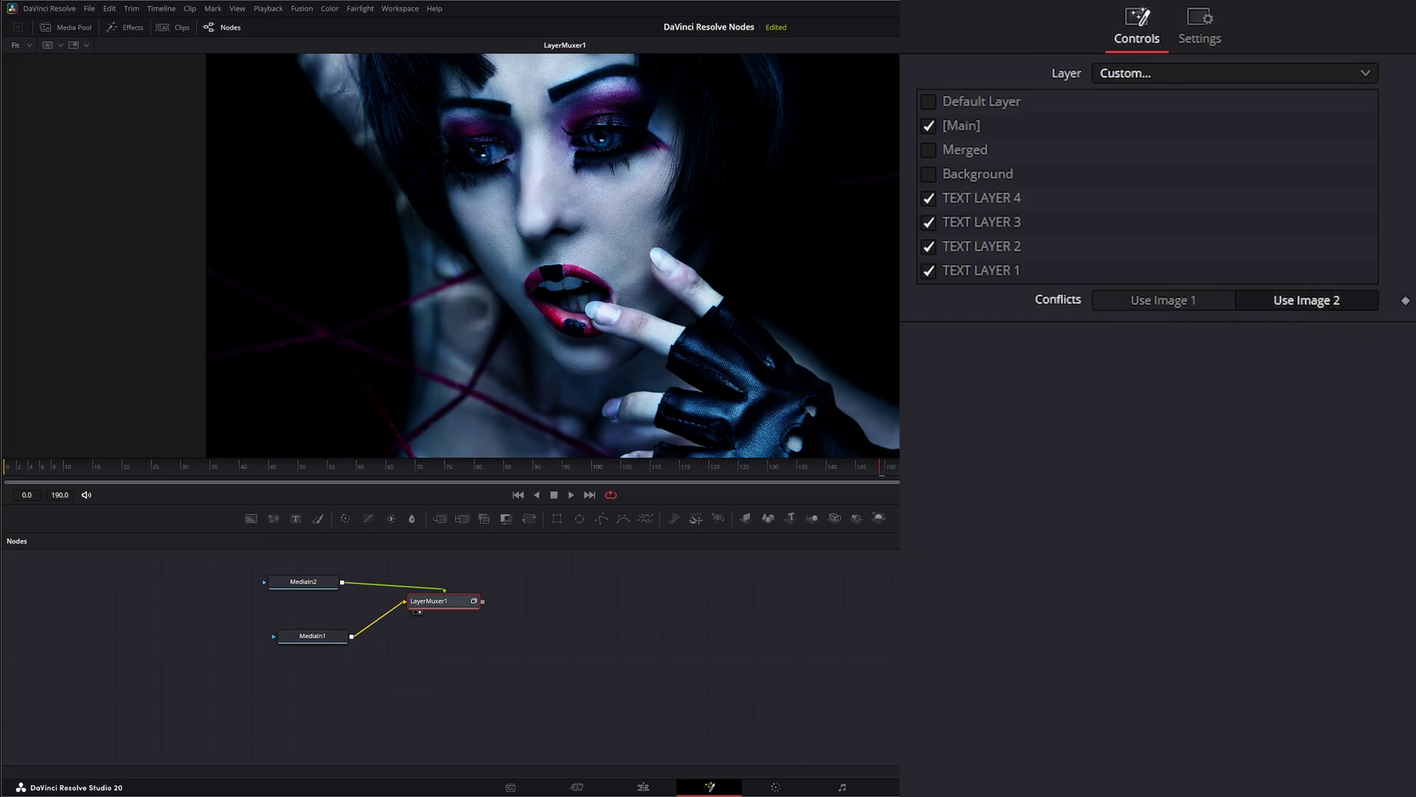
right_click(329, 276)
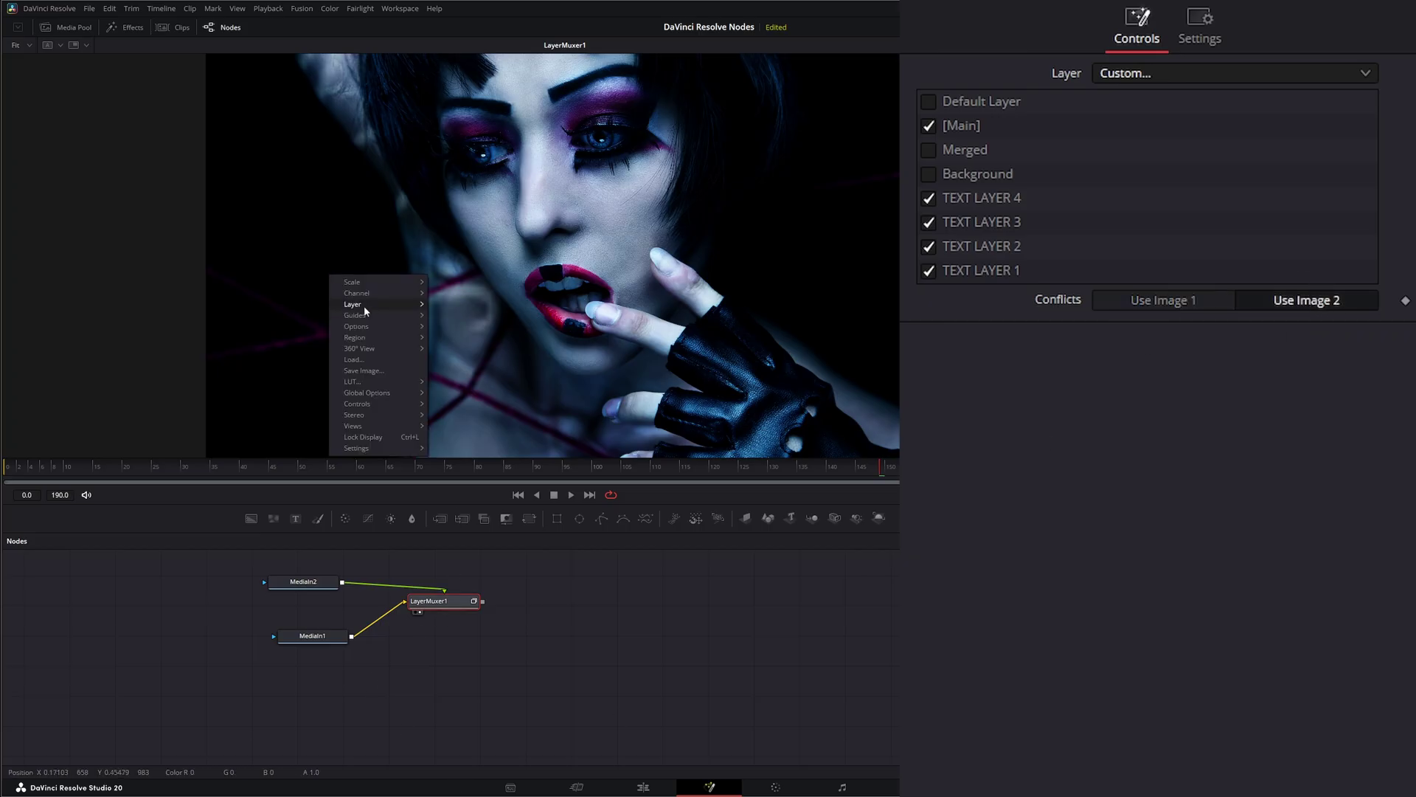
mouse_move(365, 307)
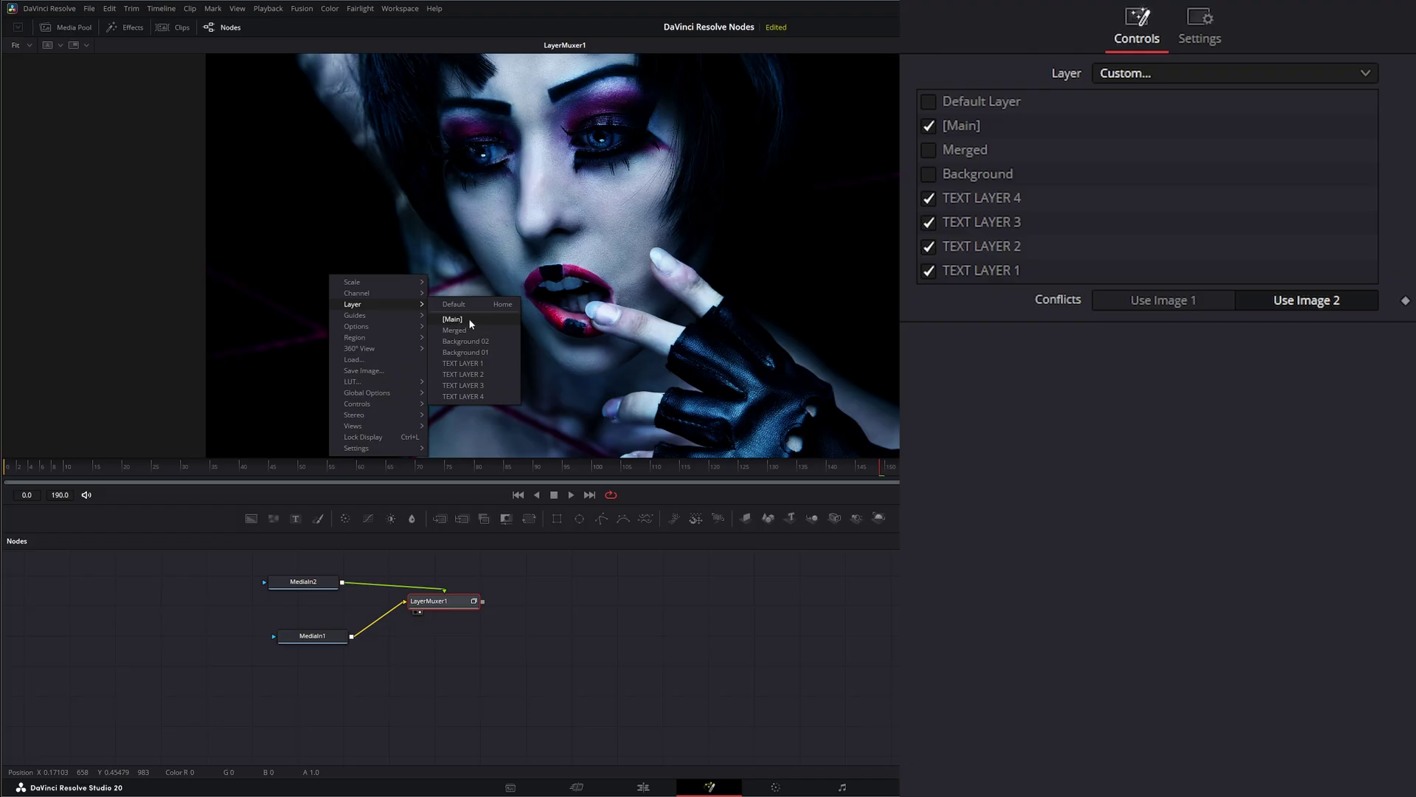
key("Escape")
key("Escape")
- Set LayerMuxer1's Conflicts to Use Image 1 after comparing it with Use Image 2
left_click_drag(240, 560, 349, 666)
left_click(435, 601)
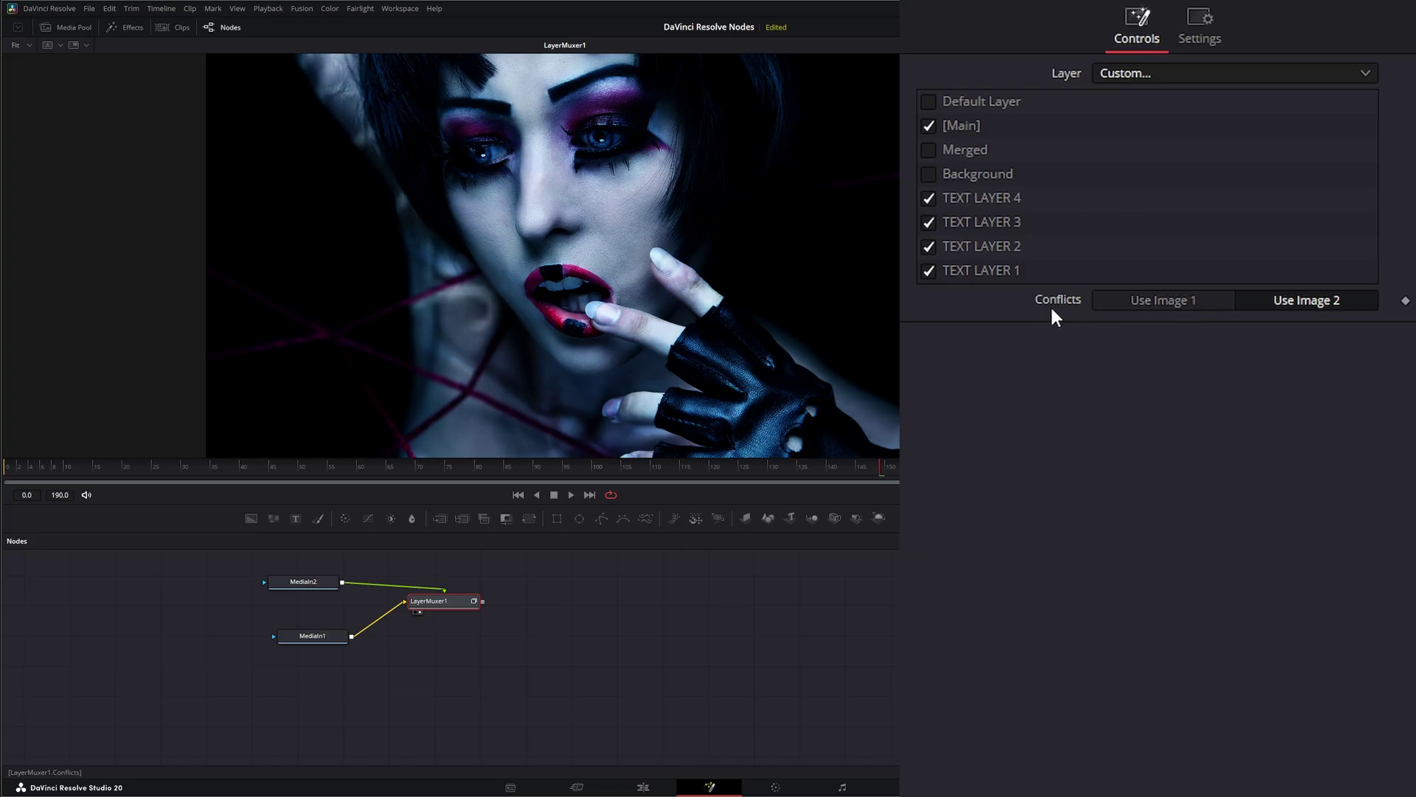
left_click(1202, 302)
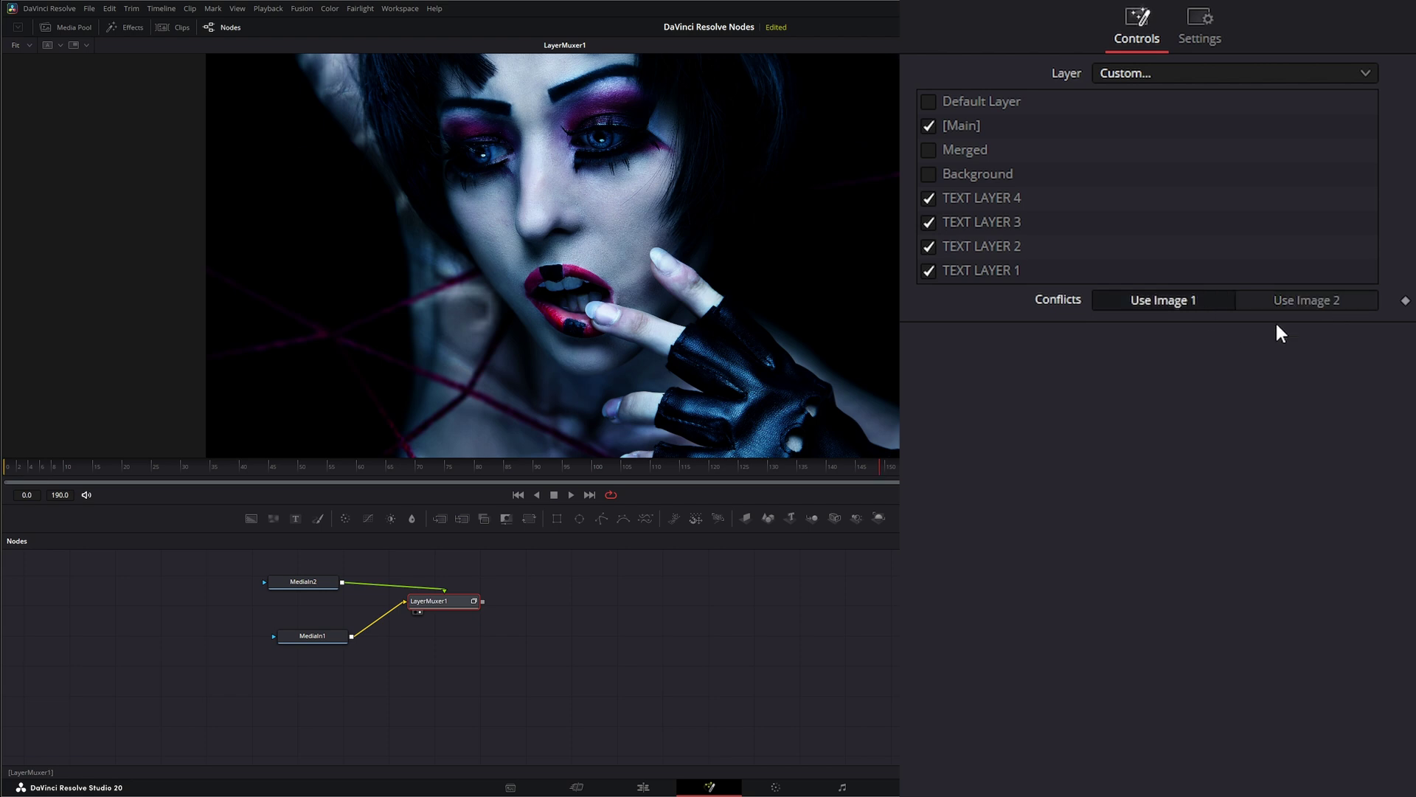
left_click(1323, 300)
left_click(1172, 298)
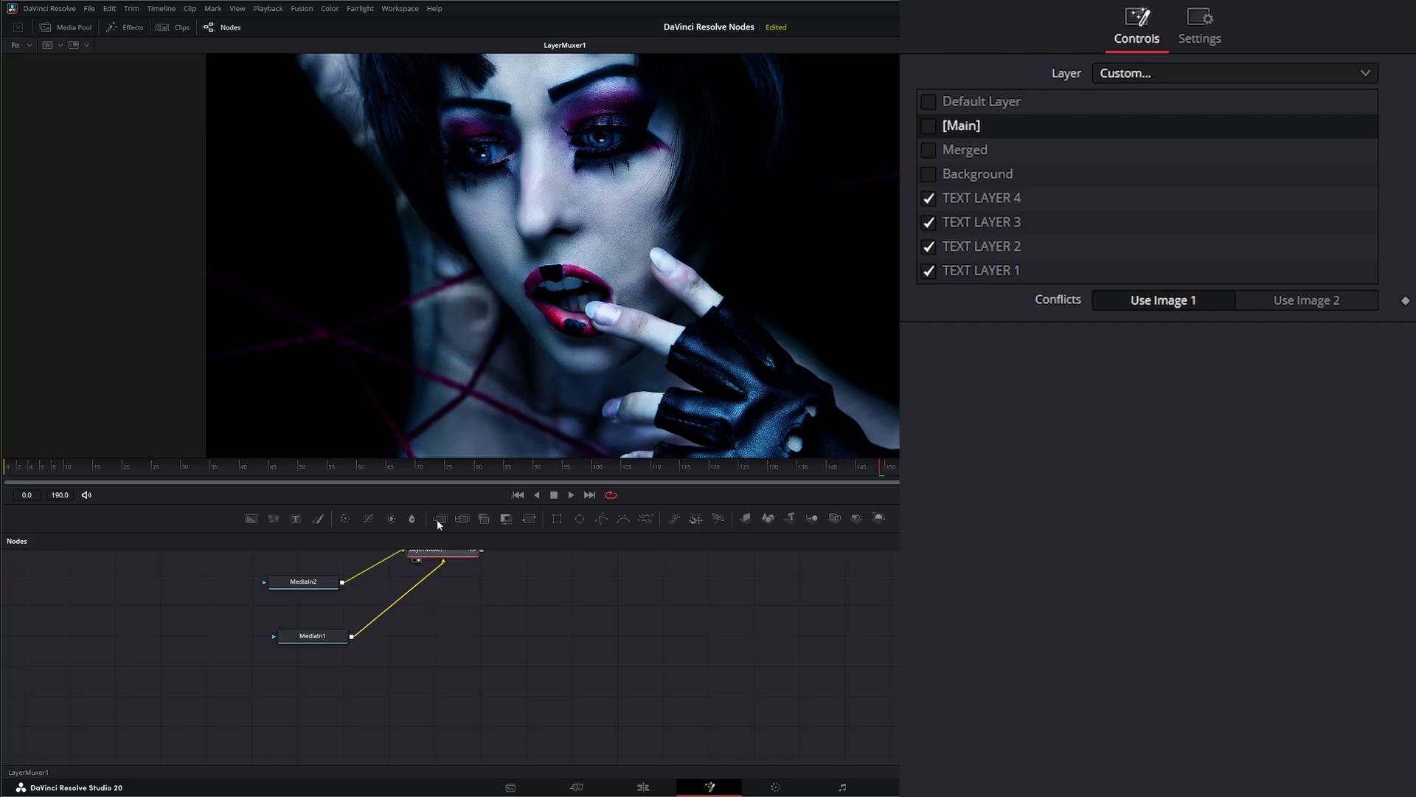
- Add a Color Corrector node fed by LayerMuxer1 and show it in the viewer
left_click(555, 572)
left_click_drag(345, 521, 578, 610)
left_click_drag(483, 602, 559, 605)
key("1")
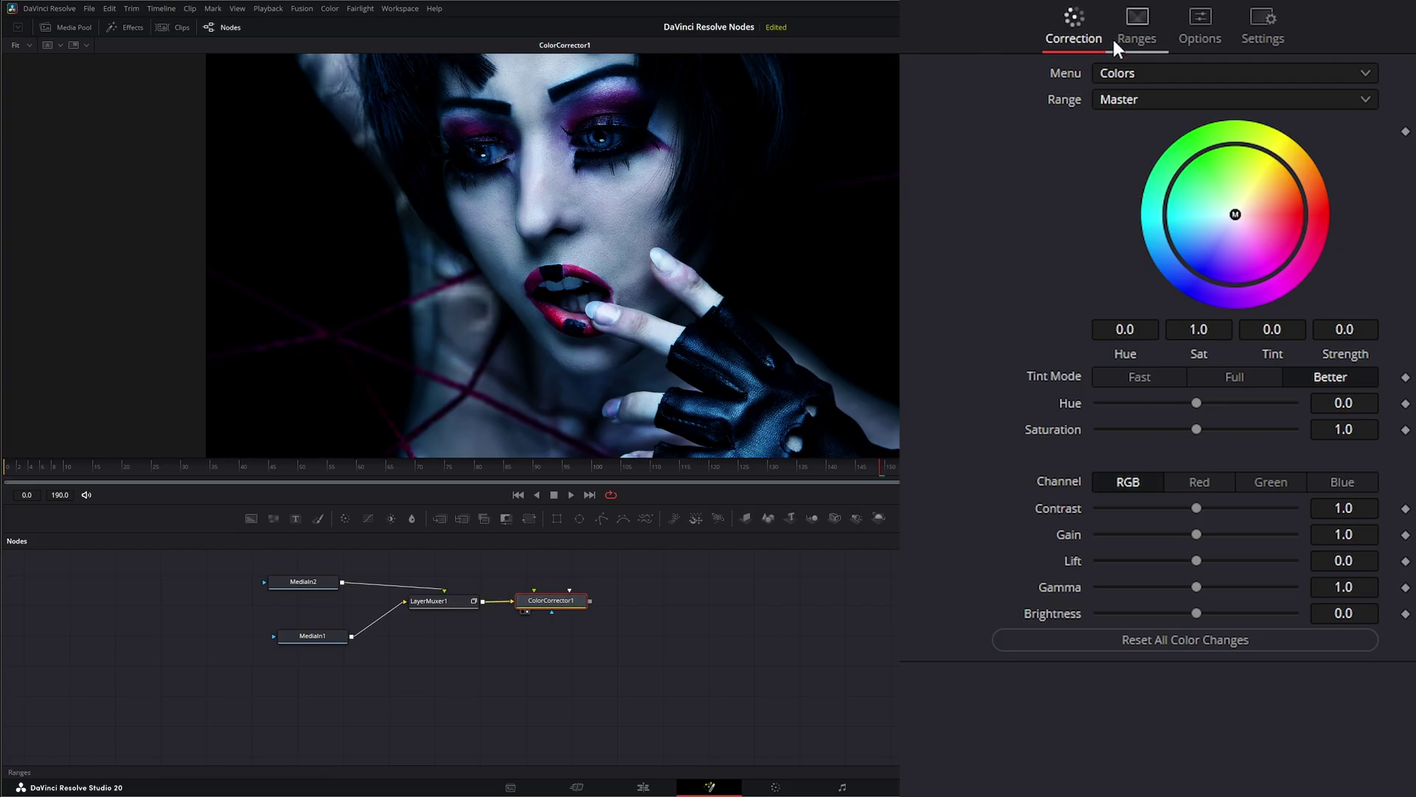
- Set ColorCorrector1's Process Layers to All Layers and Input Layer to Background 01
left_click(1257, 26)
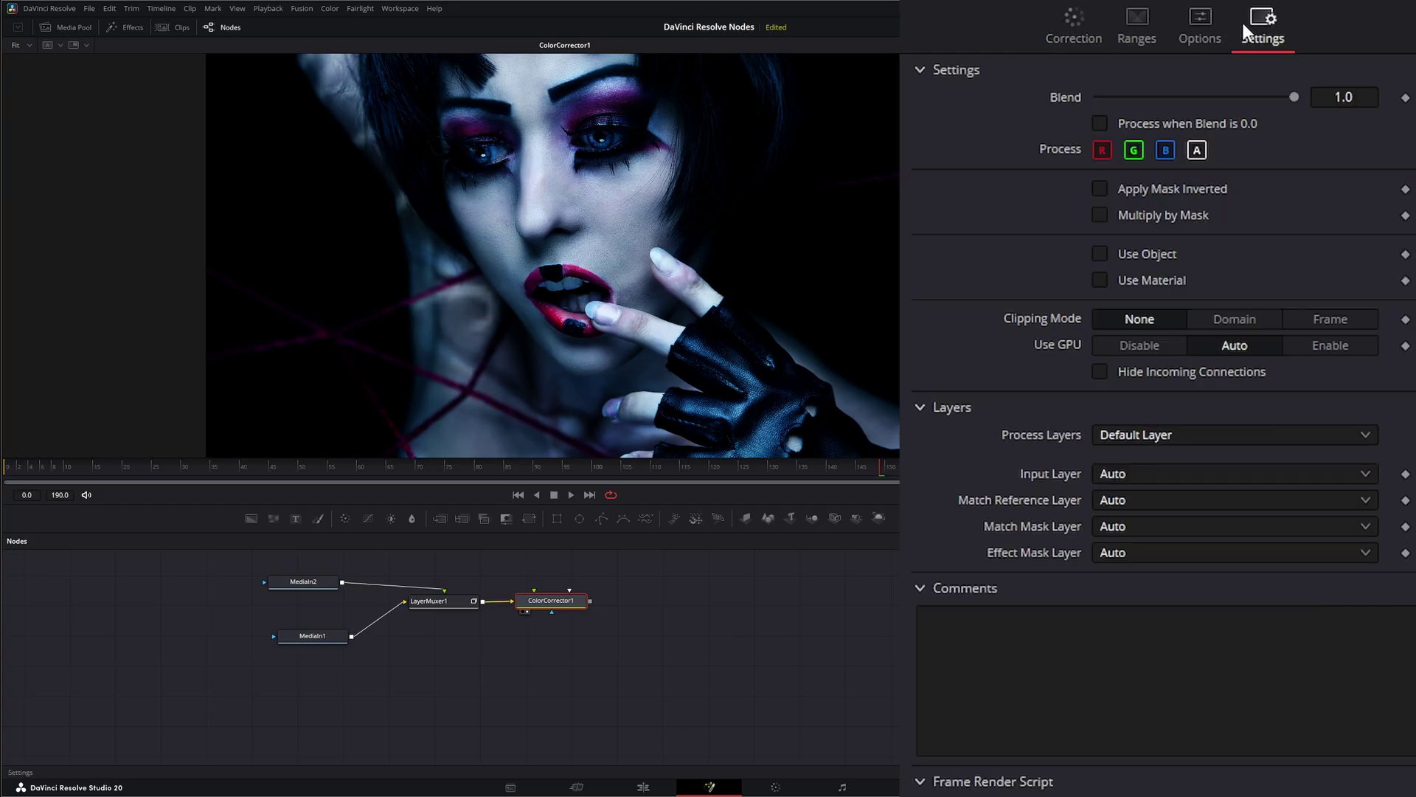
left_click(1126, 436)
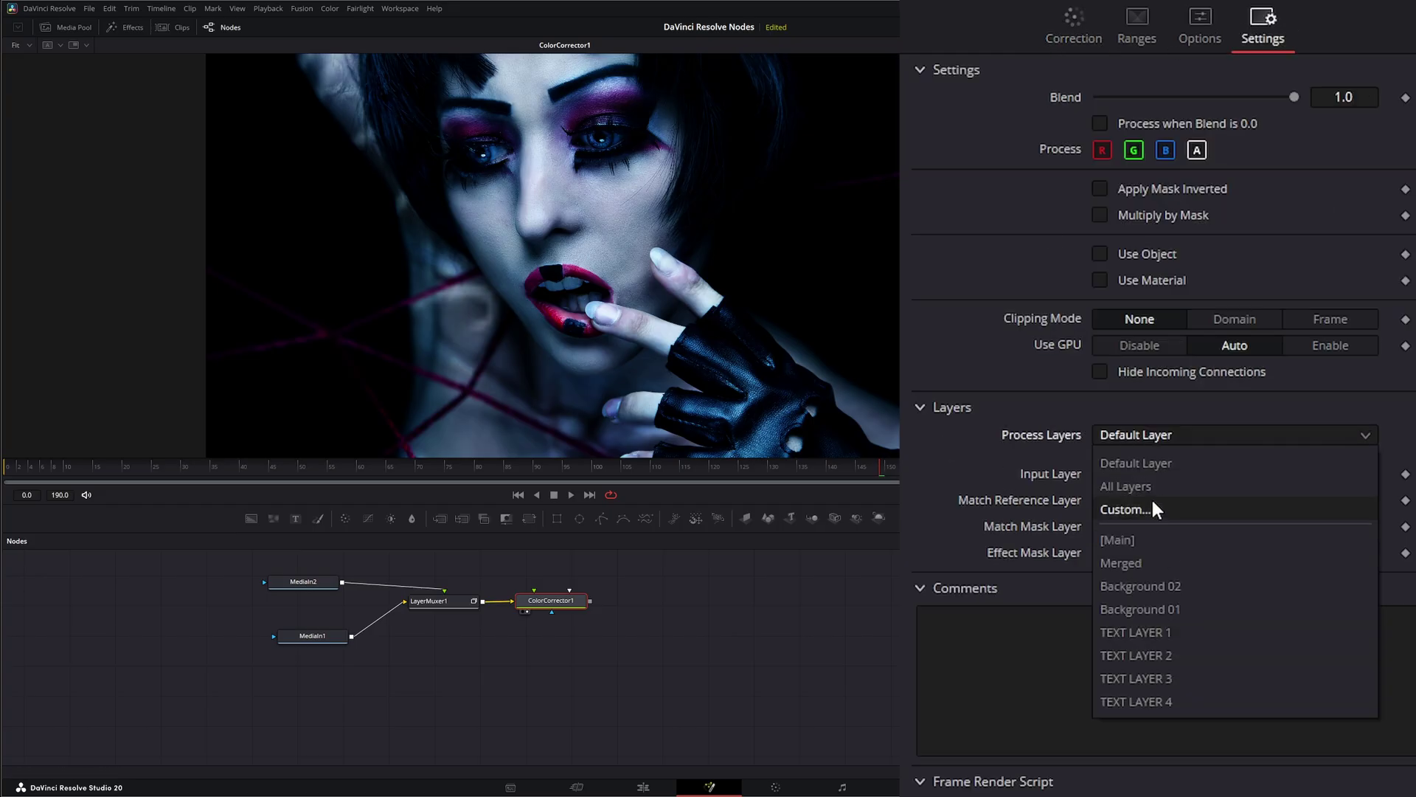
left_click(1130, 486)
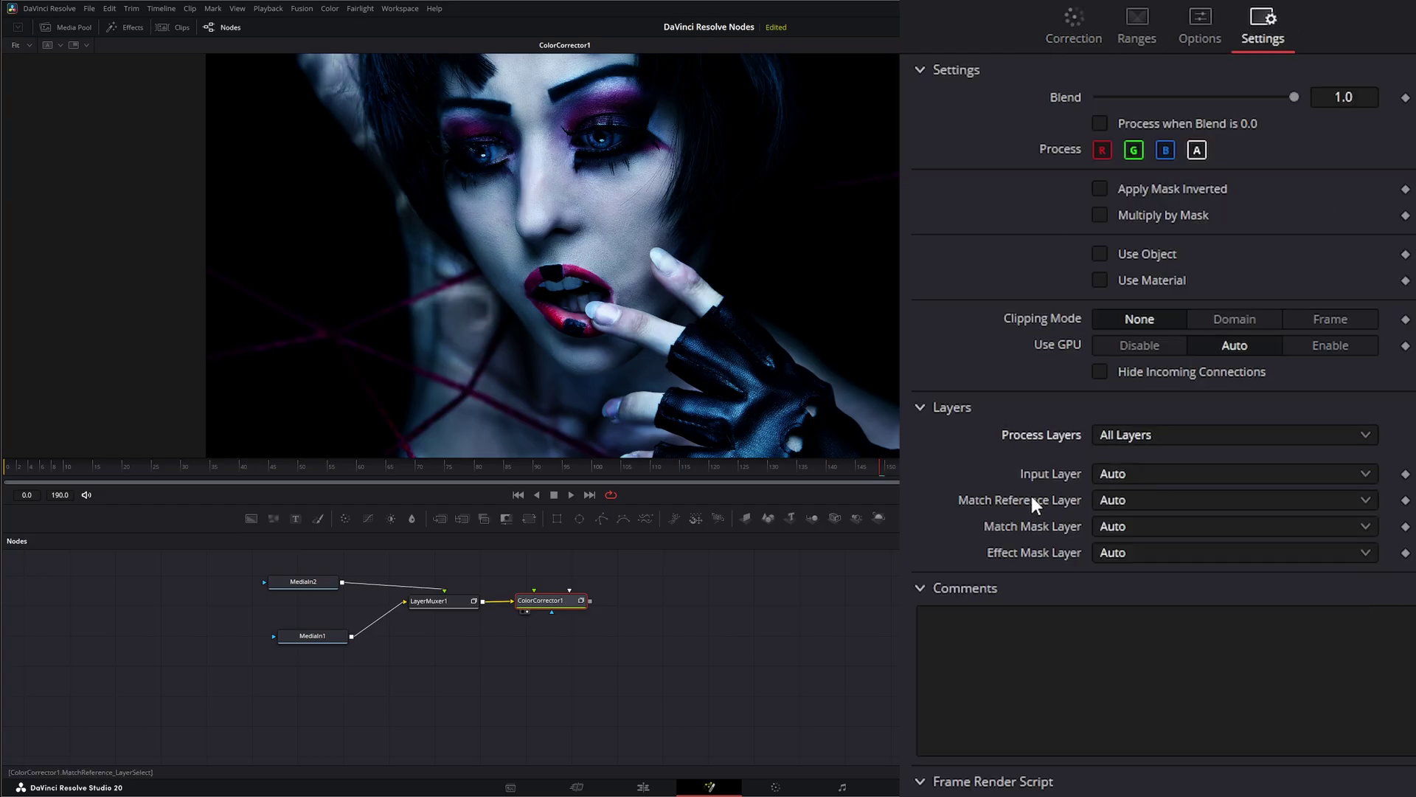
left_click(1133, 476)
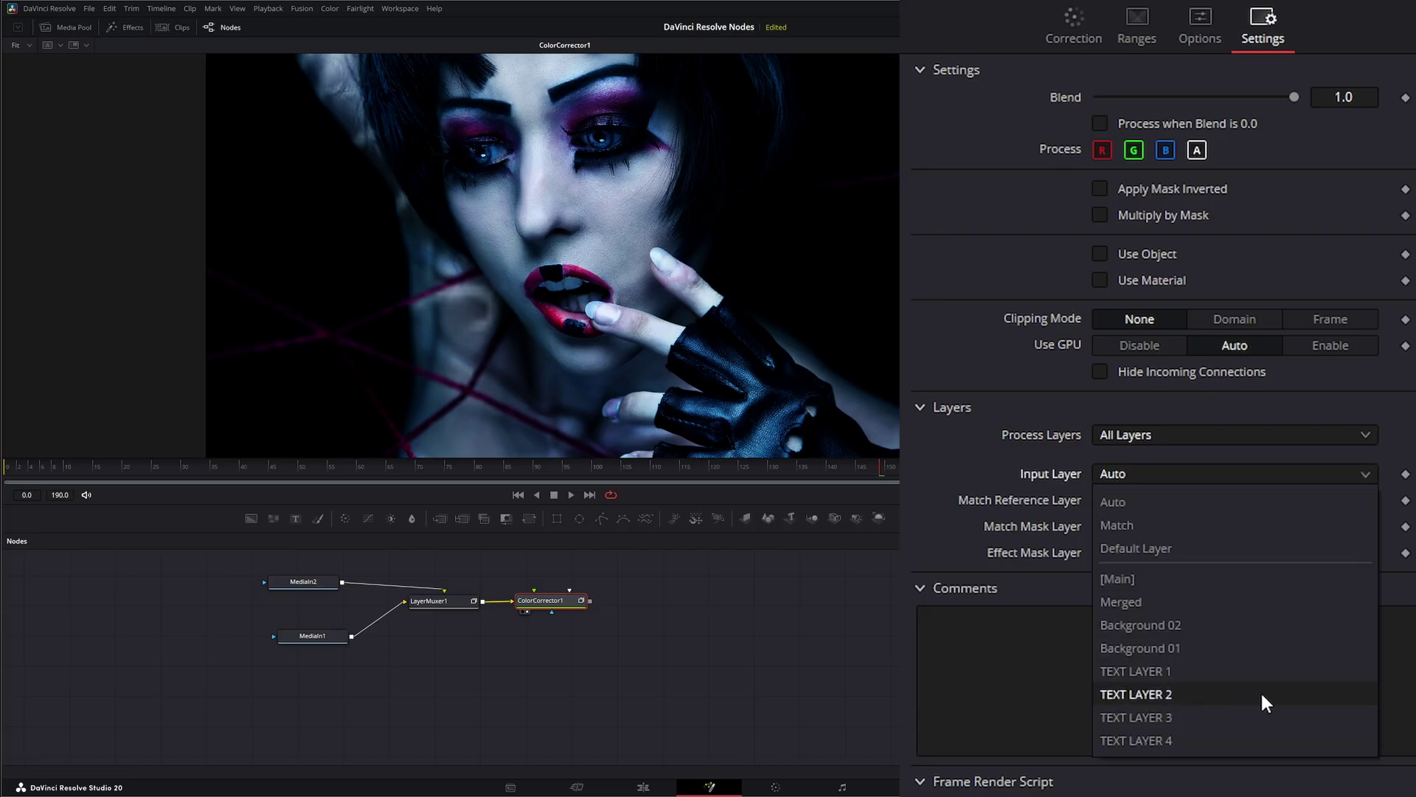
left_click(1184, 624)
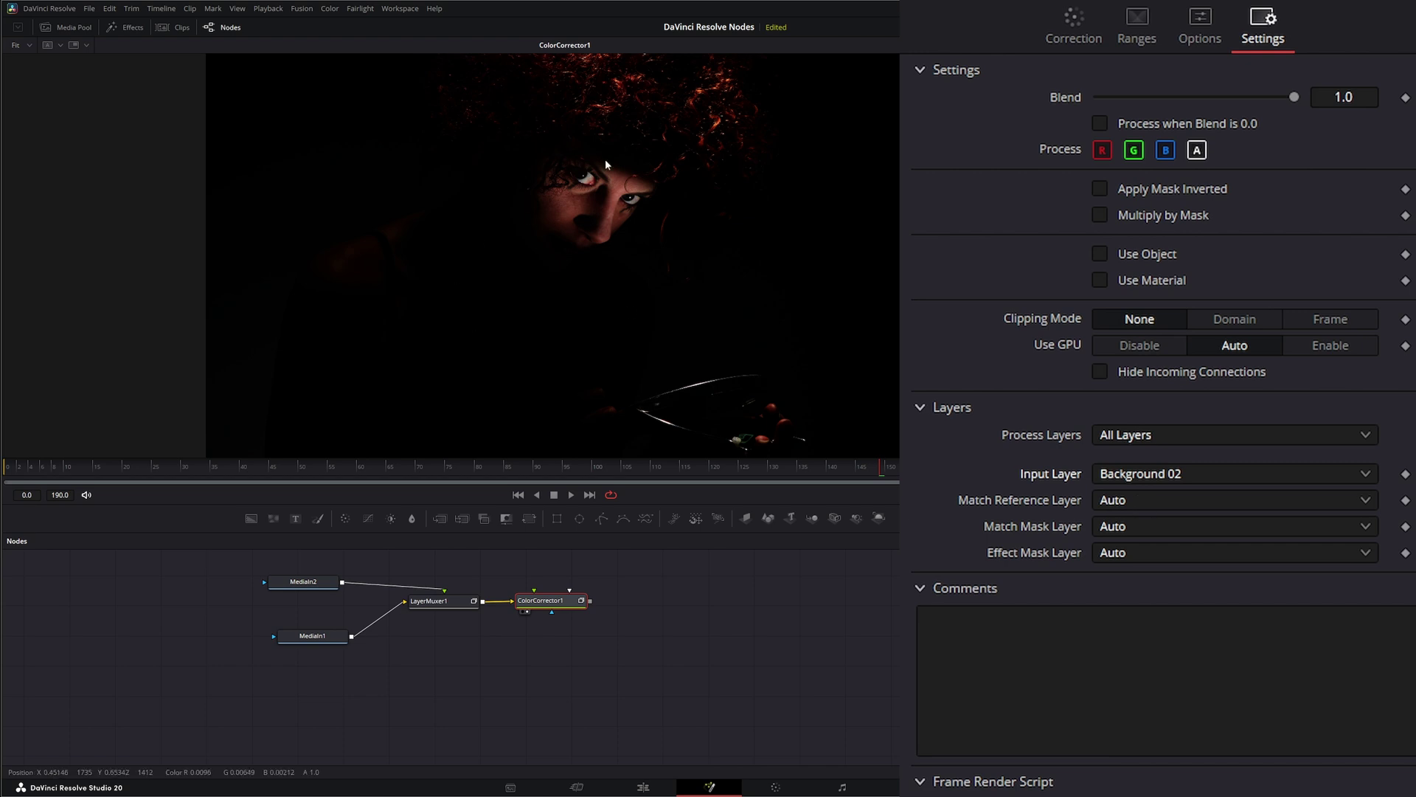
left_click(1141, 473)
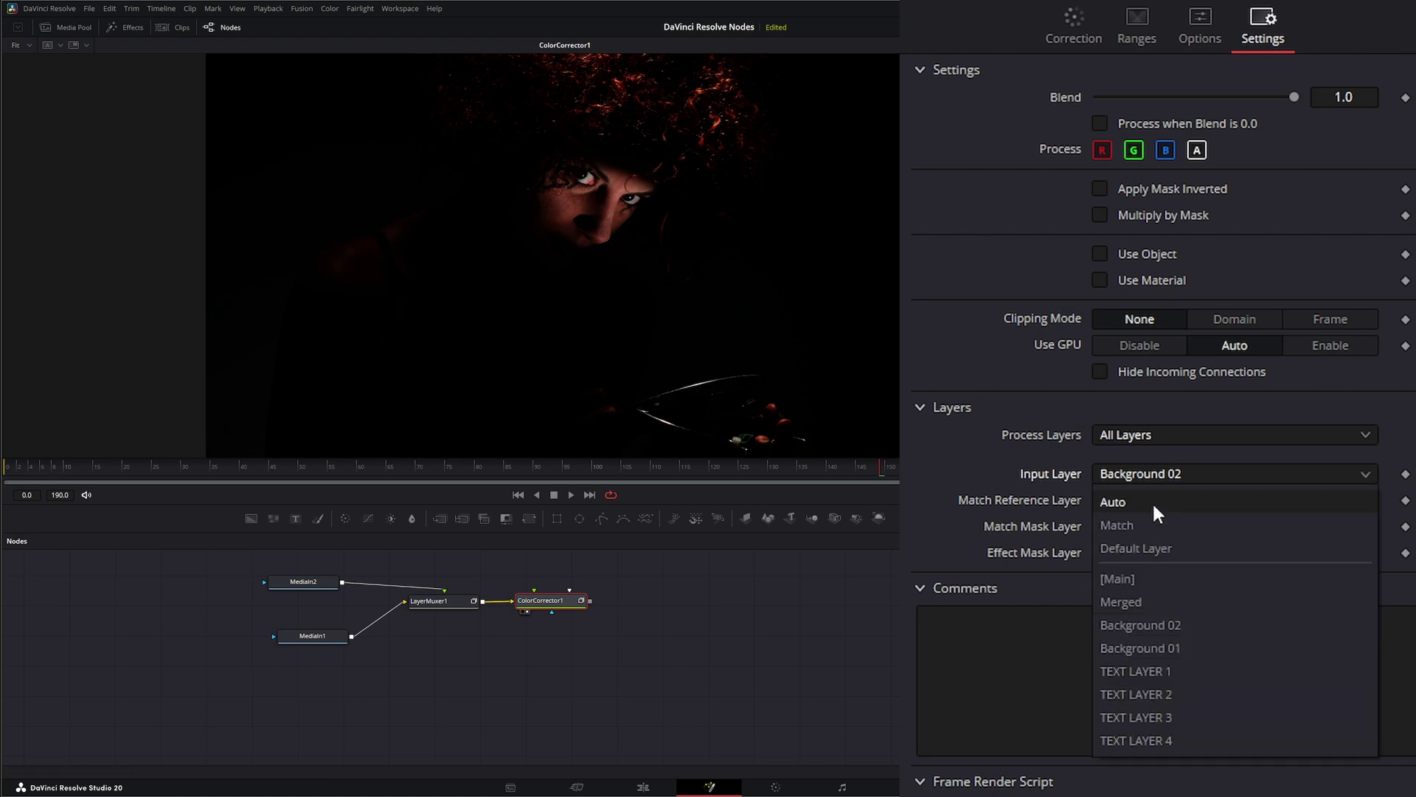
left_click(1181, 646)
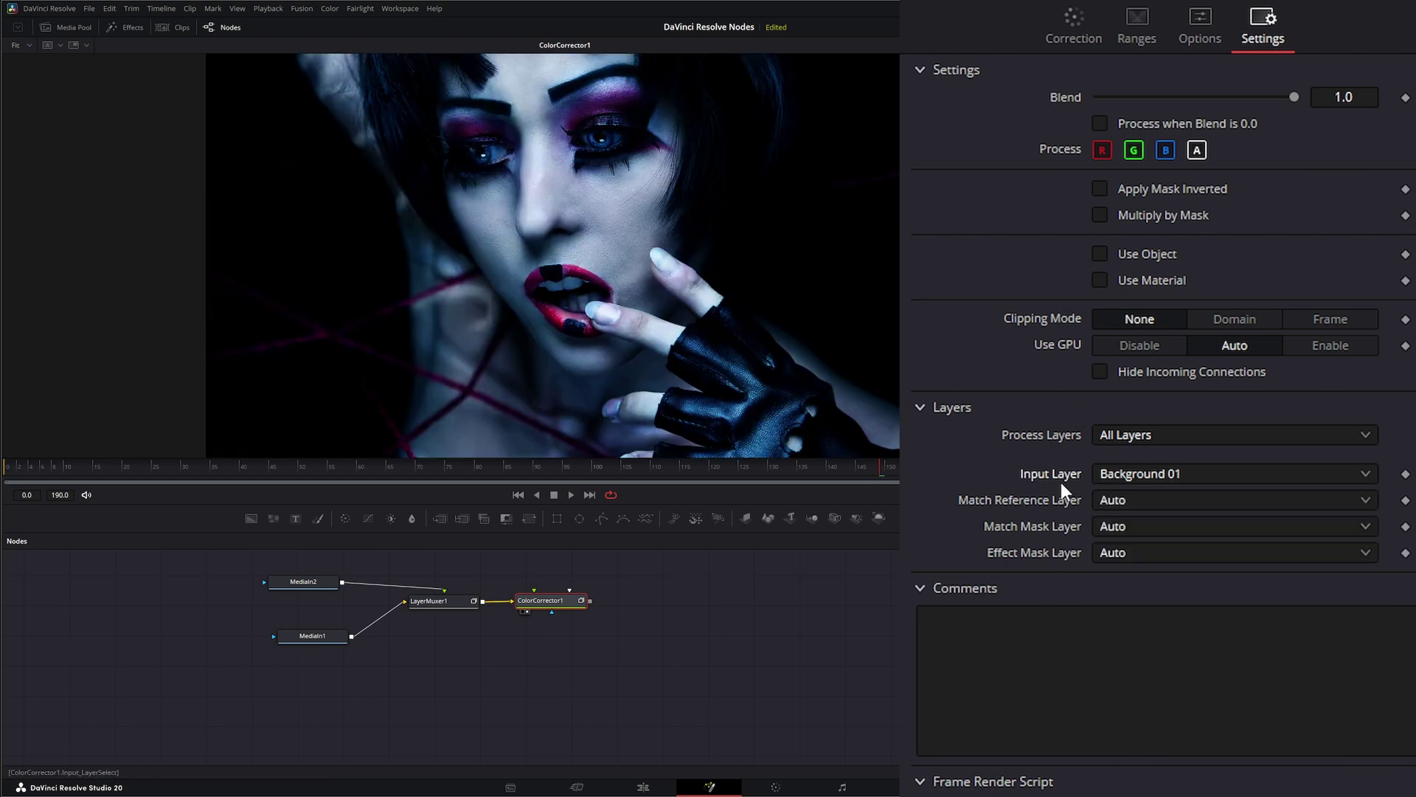
left_click(1125, 473)
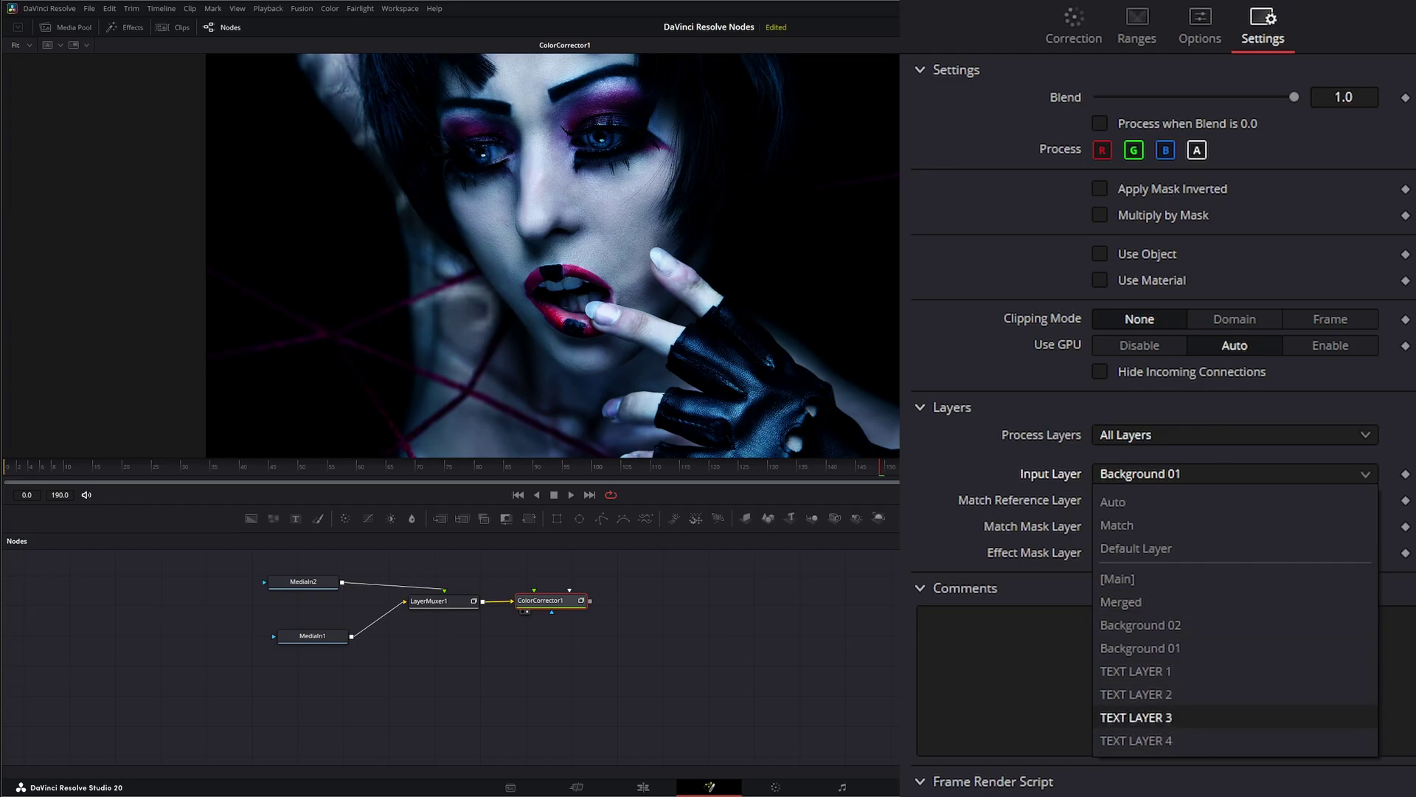
- Uncheck TEXT LAYER 1, 2 and 3 in LayerMuxer1's custom layer list
left_click(447, 598)
left_click(446, 600)
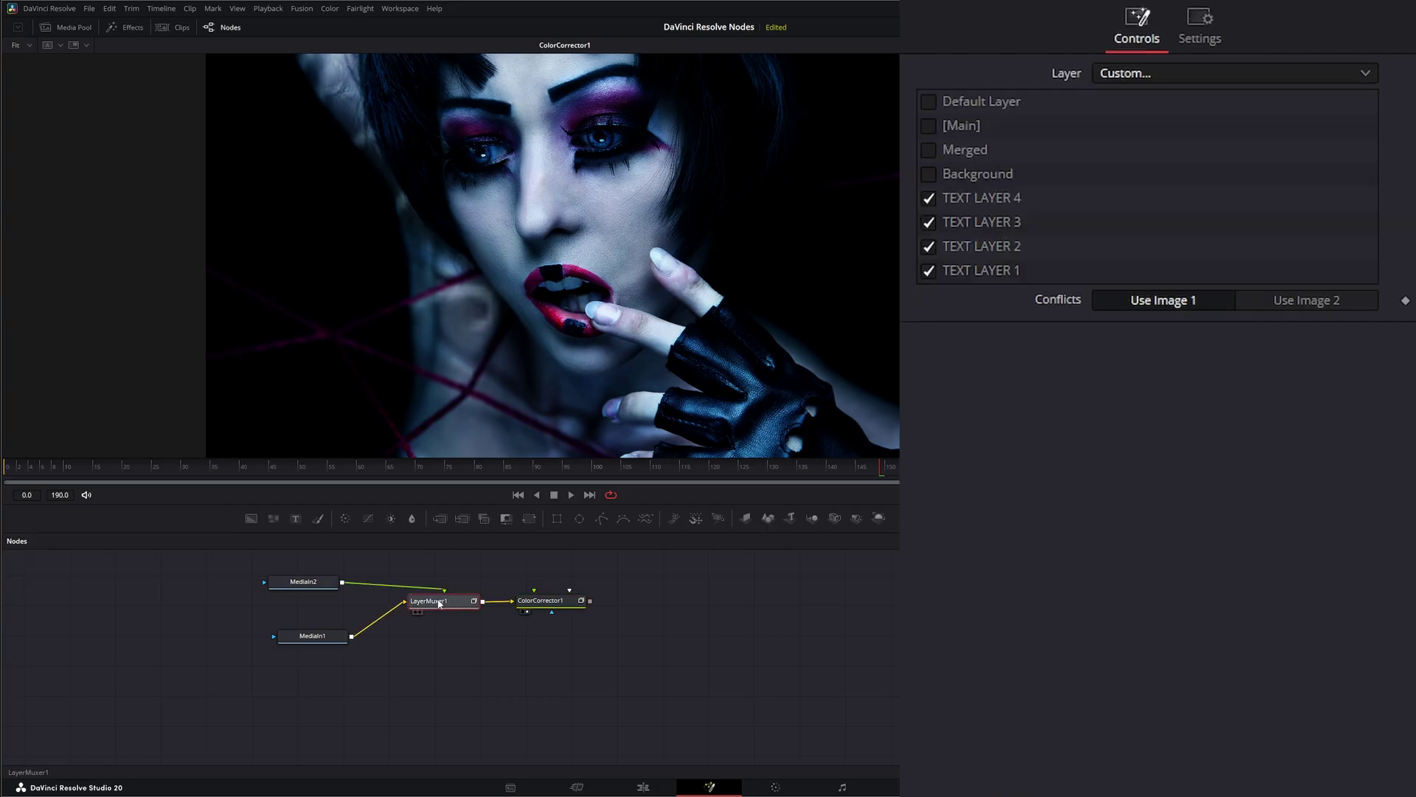
left_click(929, 263)
left_click(927, 242)
left_click(927, 221)
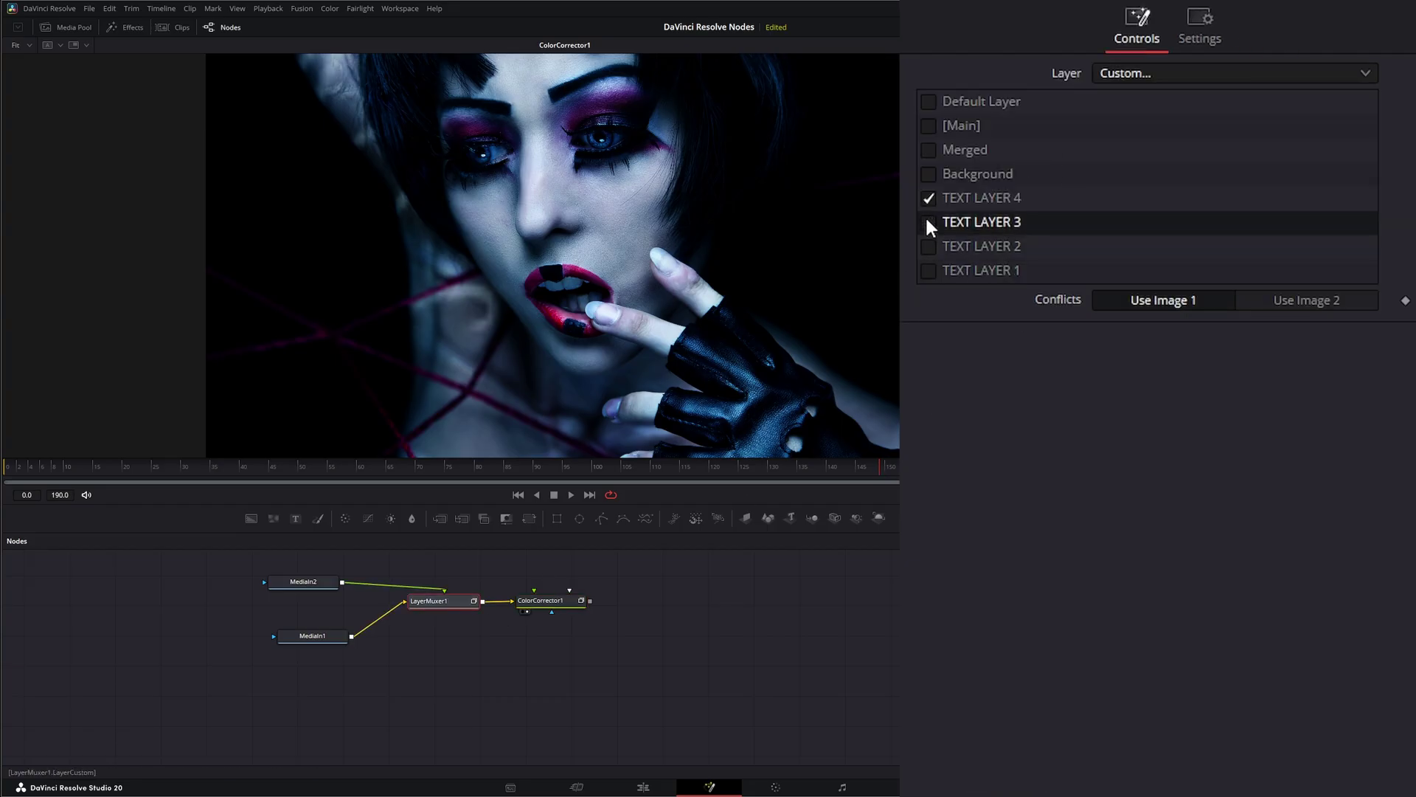
- Confirm ColorCorrector1 still processes All Layers with Background 01 as its input layer
left_click(549, 600)
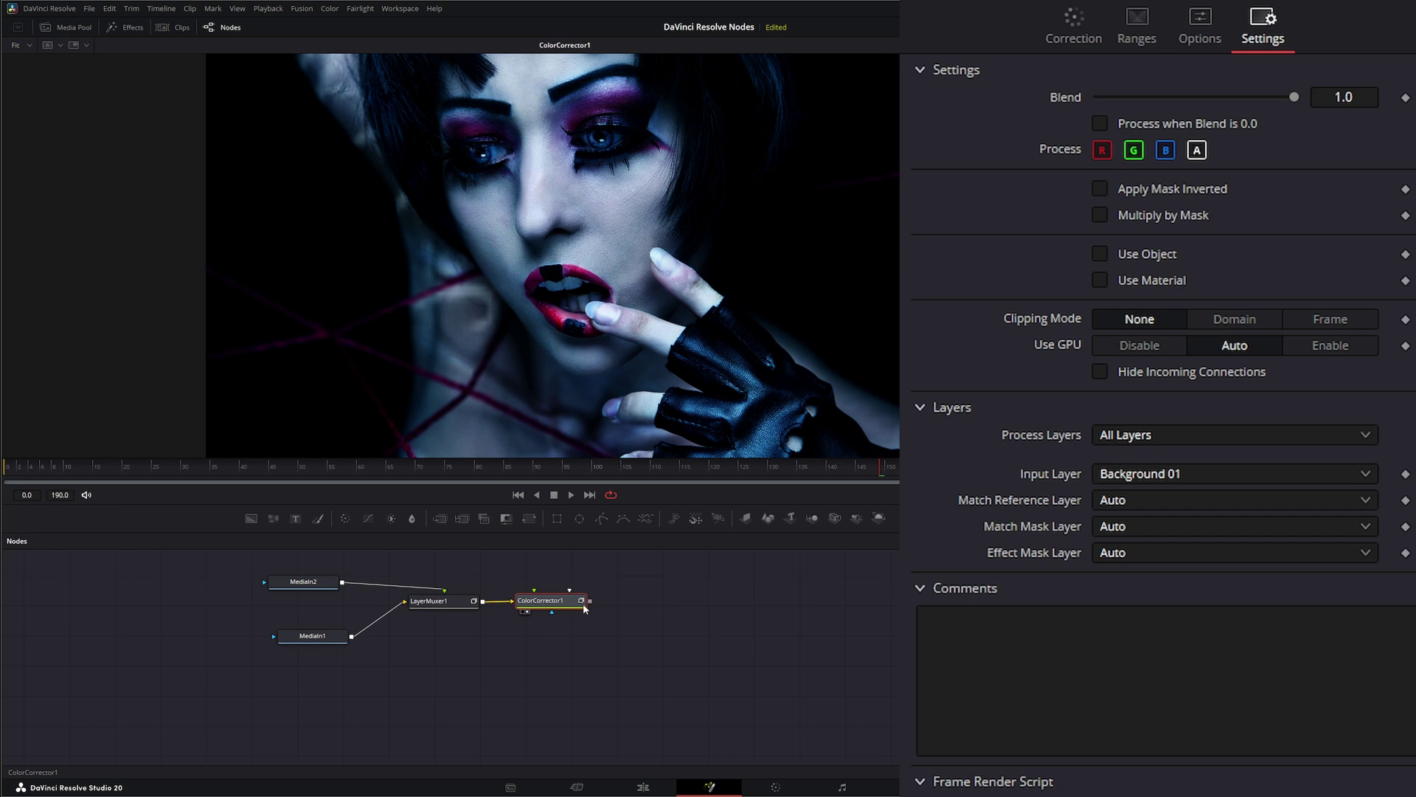
left_click(1130, 431)
left_click(1142, 486)
left_click(1129, 476)
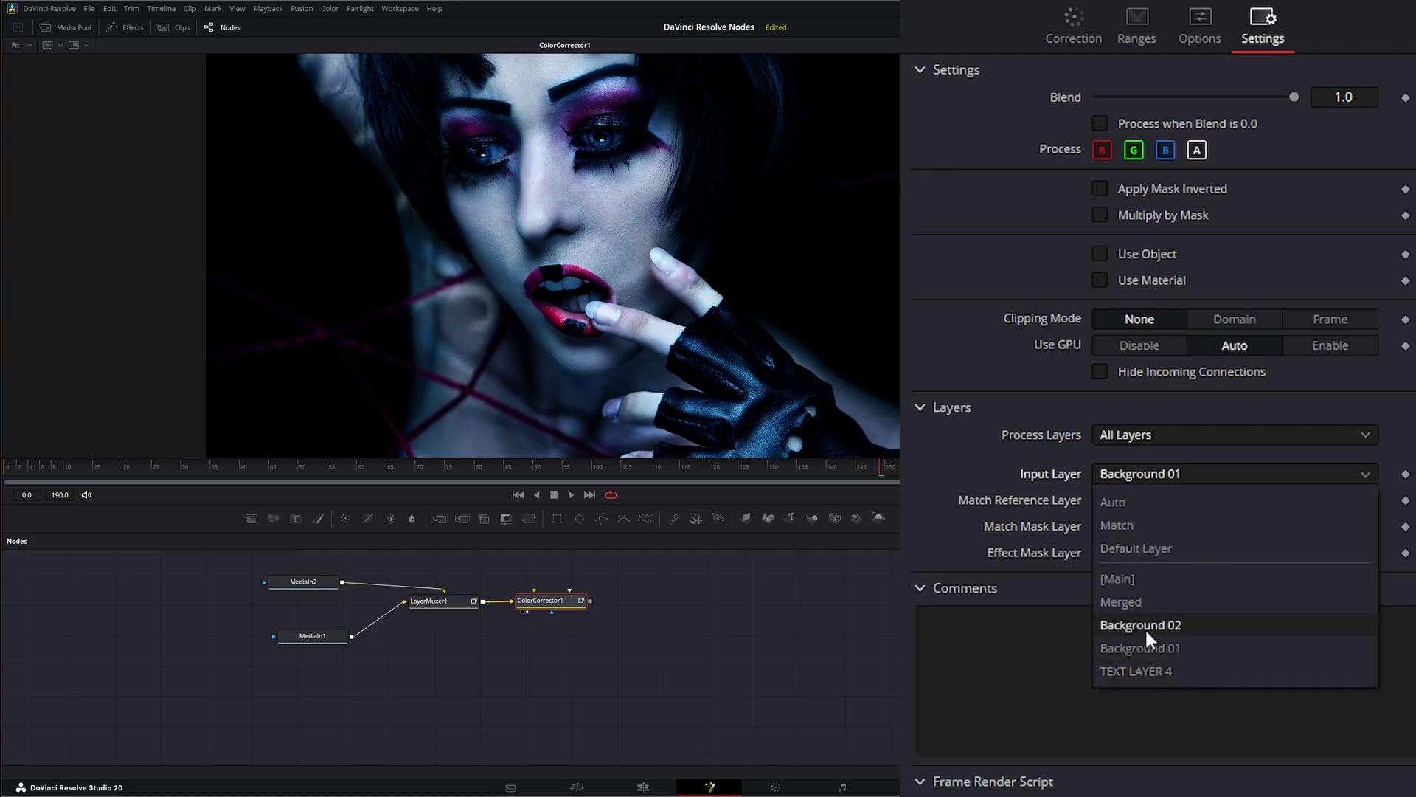
left_click(601, 596)
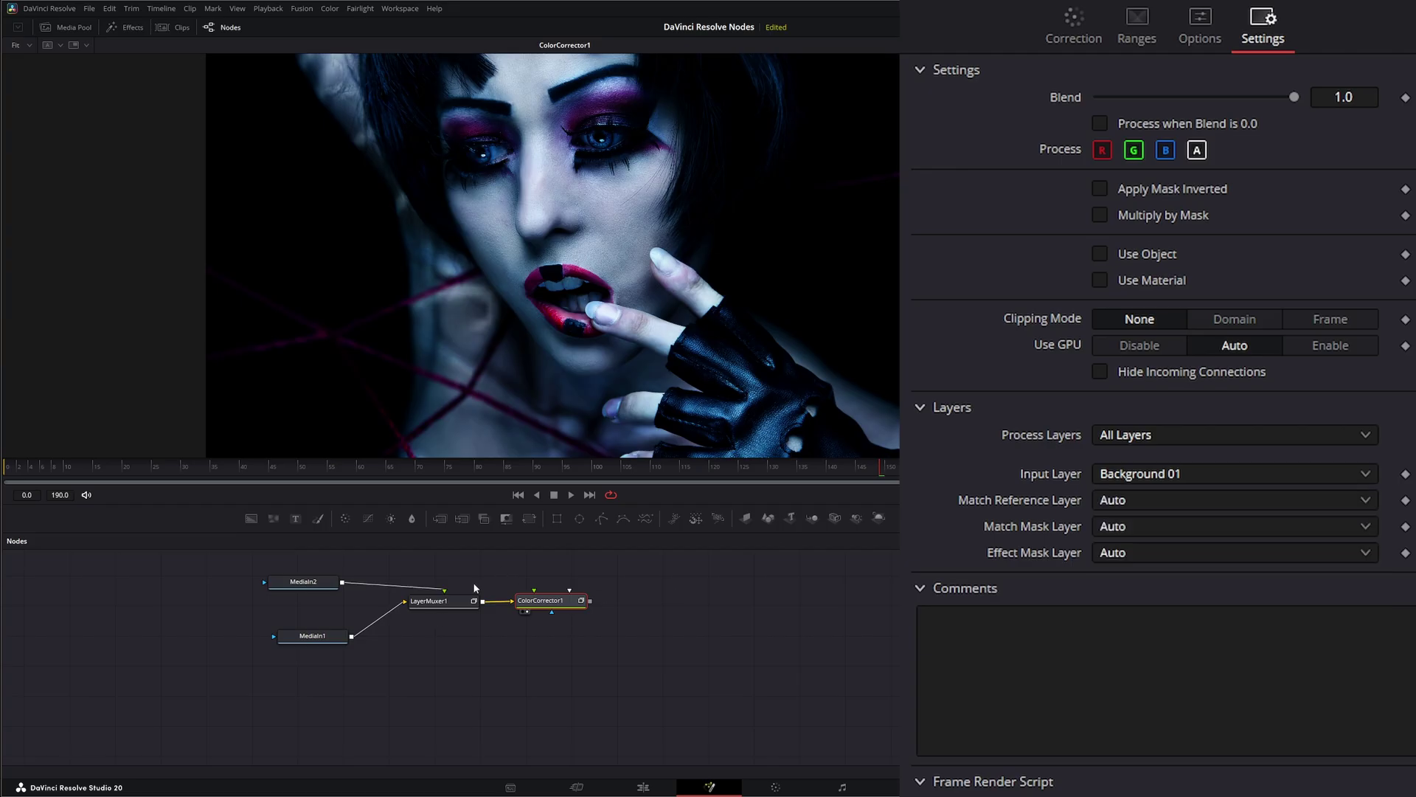
left_click_drag(490, 644, 414, 596)
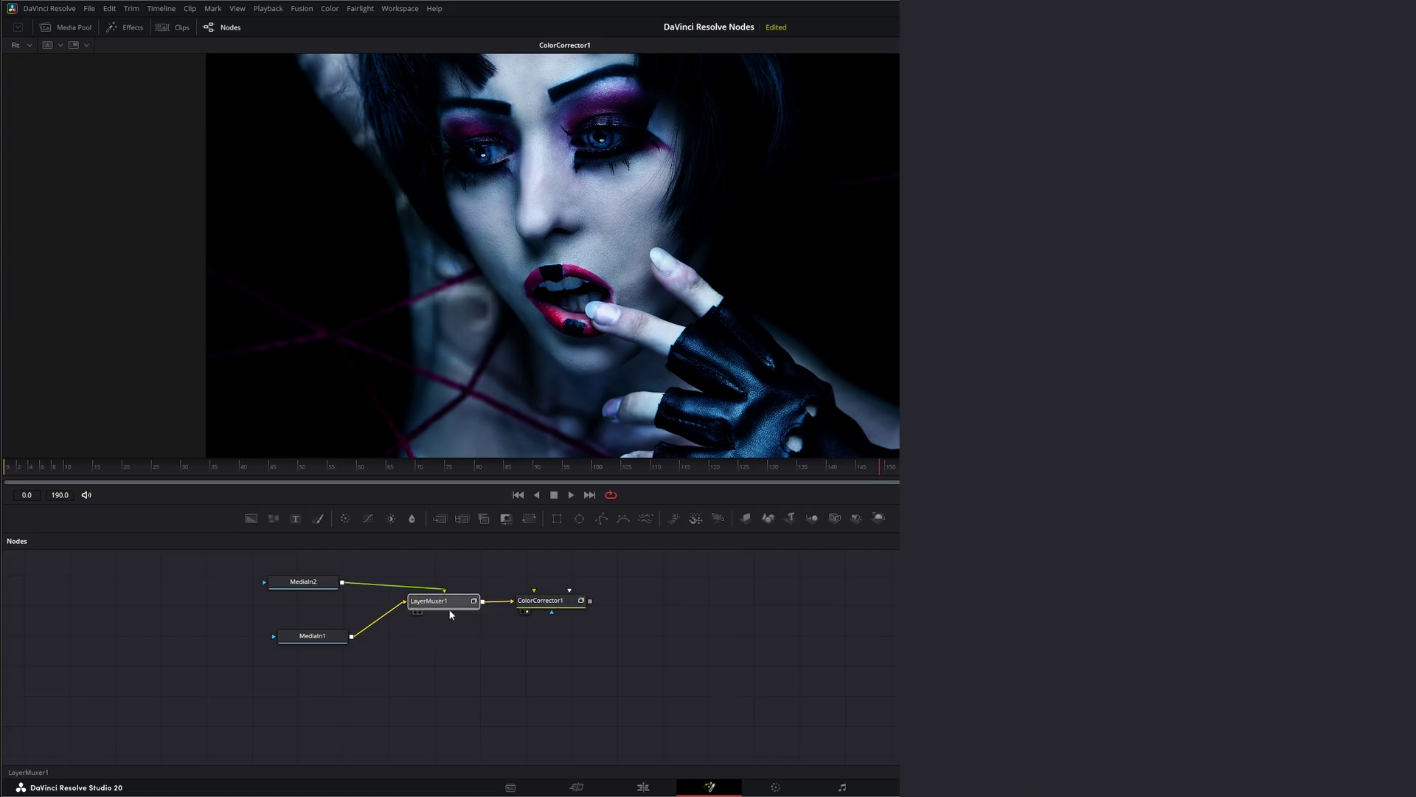
- Nudge MediaIn1 up and ColorCorrector1 right, then reselect LayerMuxer1 to review its layers
left_click(440, 605)
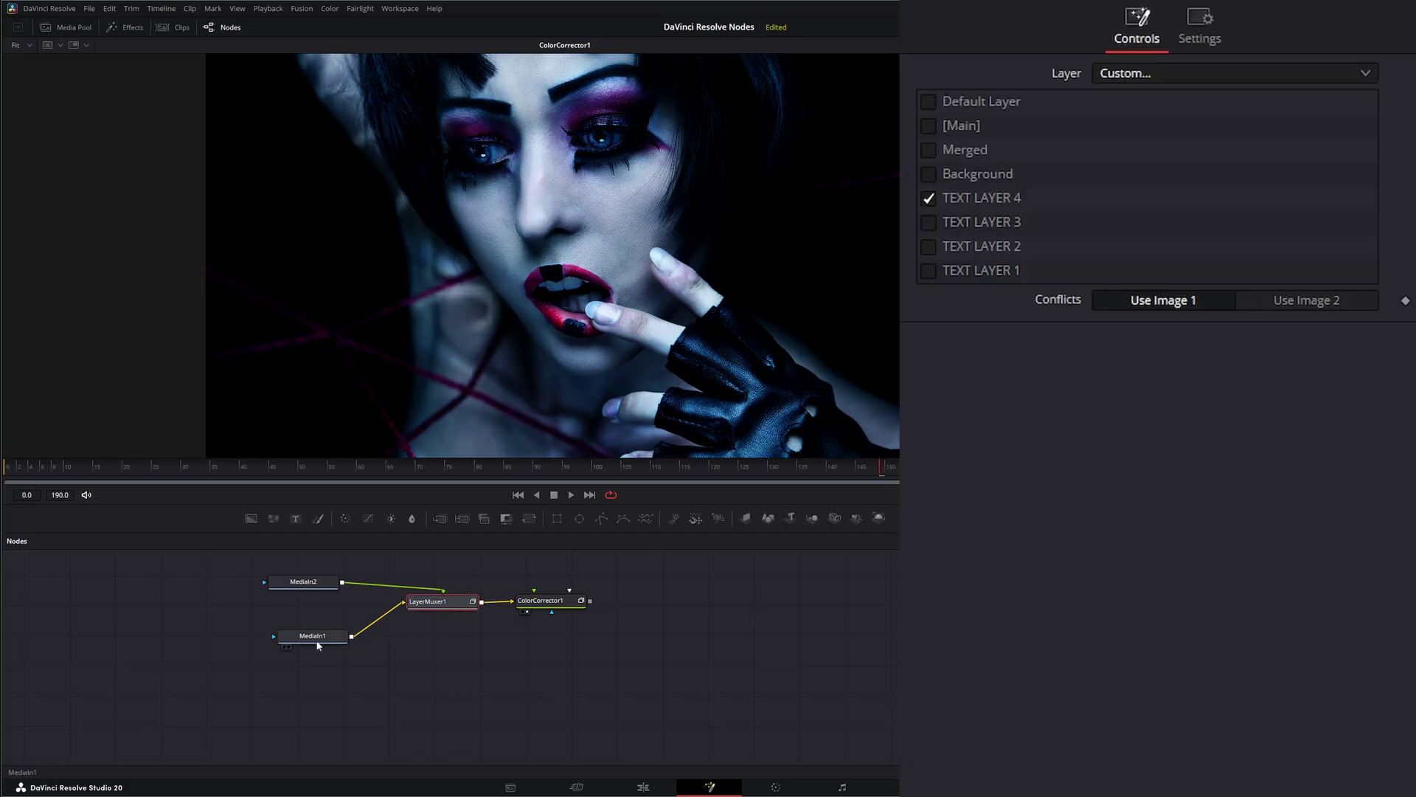
left_click_drag(318, 638, 310, 640)
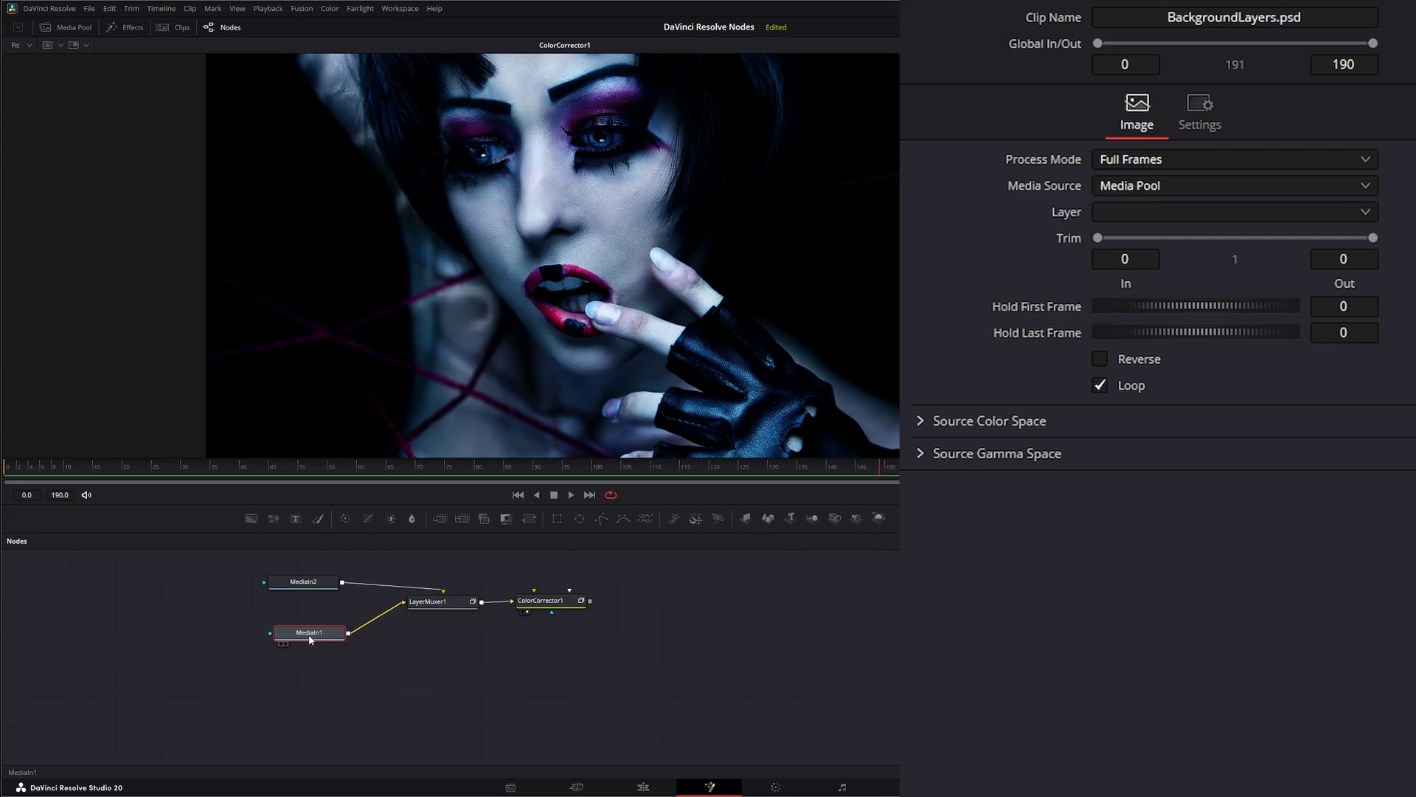
left_click(435, 603)
left_click_drag(552, 606, 565, 608)
left_click(435, 604)
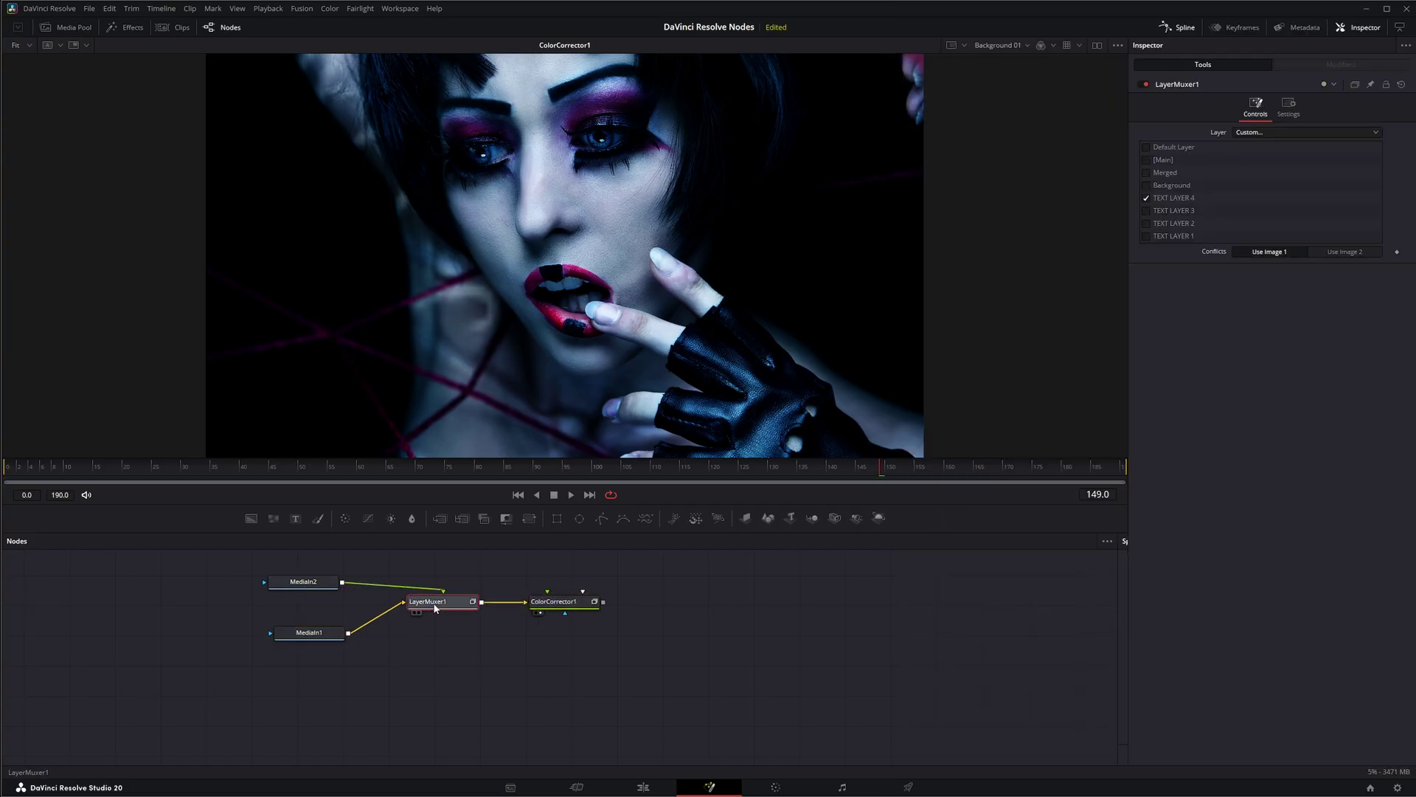